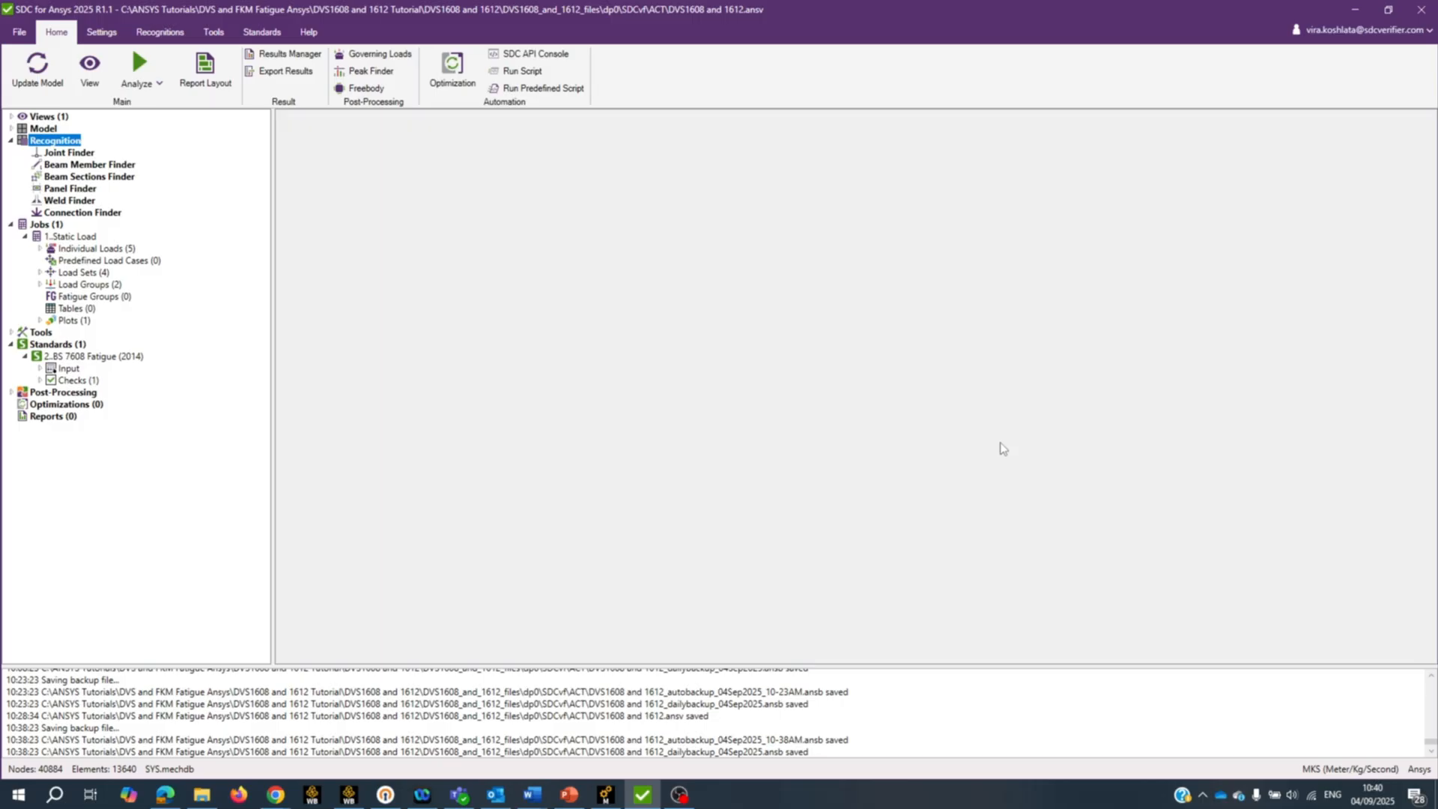
# Step: Switch to Ansys Mechanical, inspect the meshed plate and box assembly, and return to SDC Verifier
pyautogui.click(65, 201)
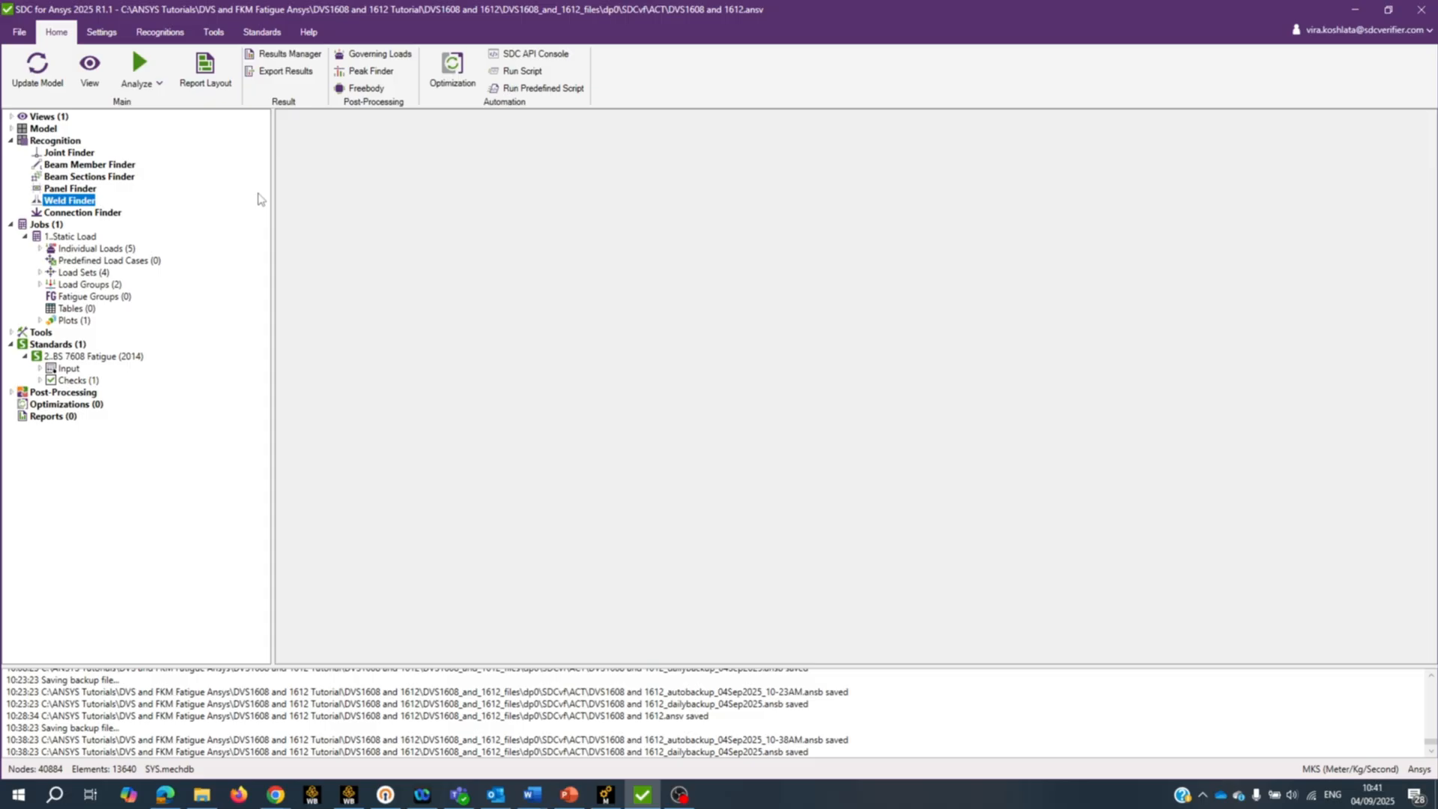
pyautogui.click(605, 797)
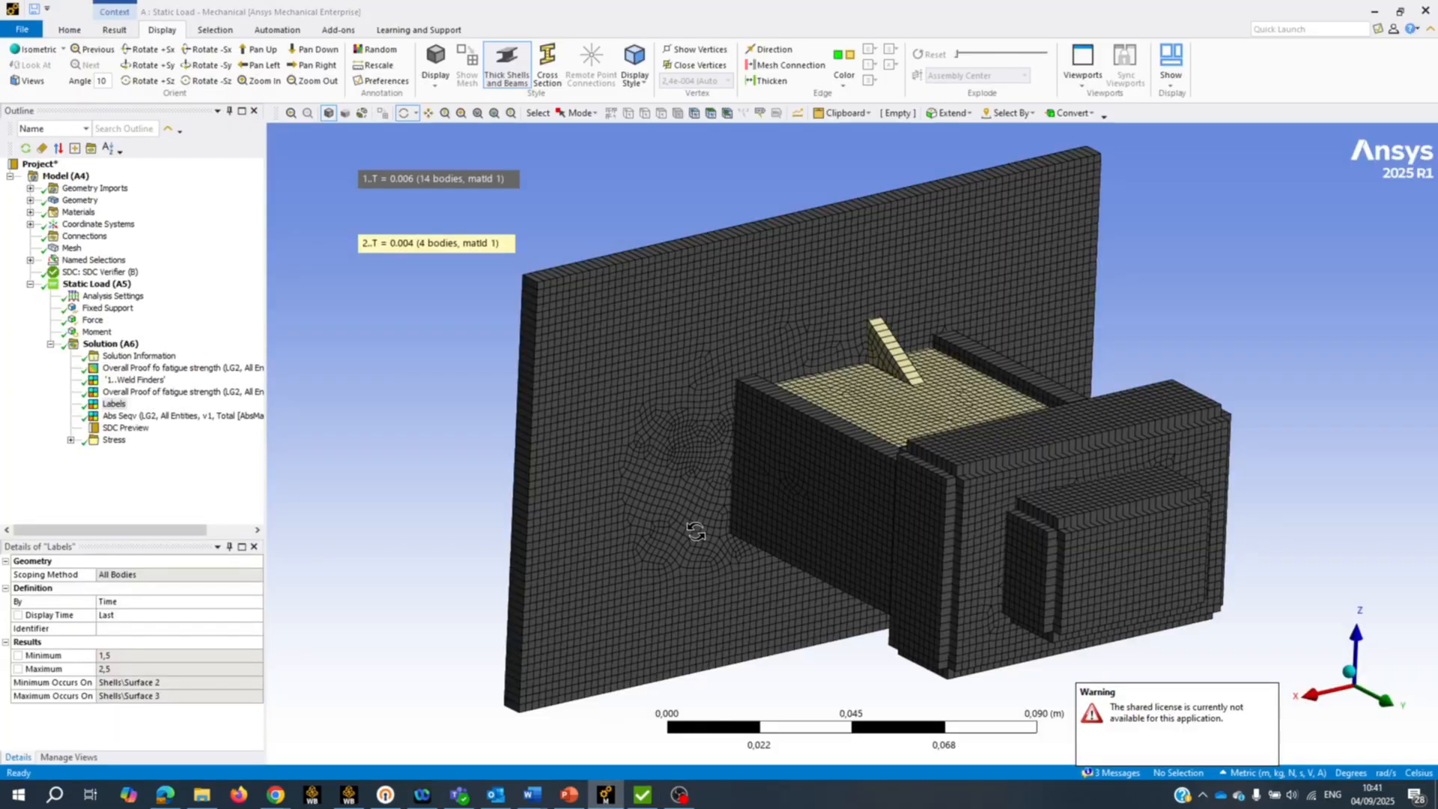
pyautogui.moveTo(731, 517); pyautogui.dragTo(685, 531)
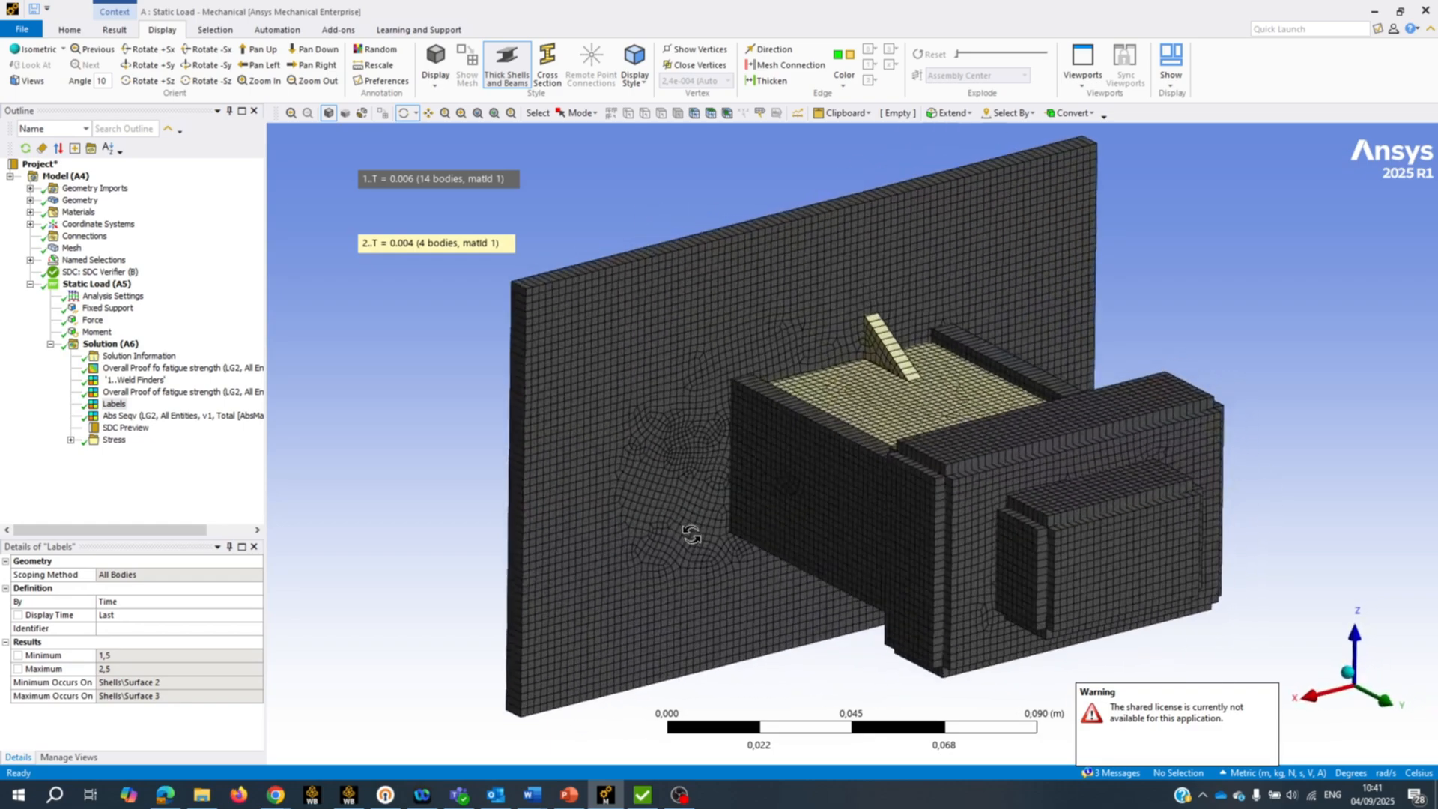
pyautogui.click(646, 800)
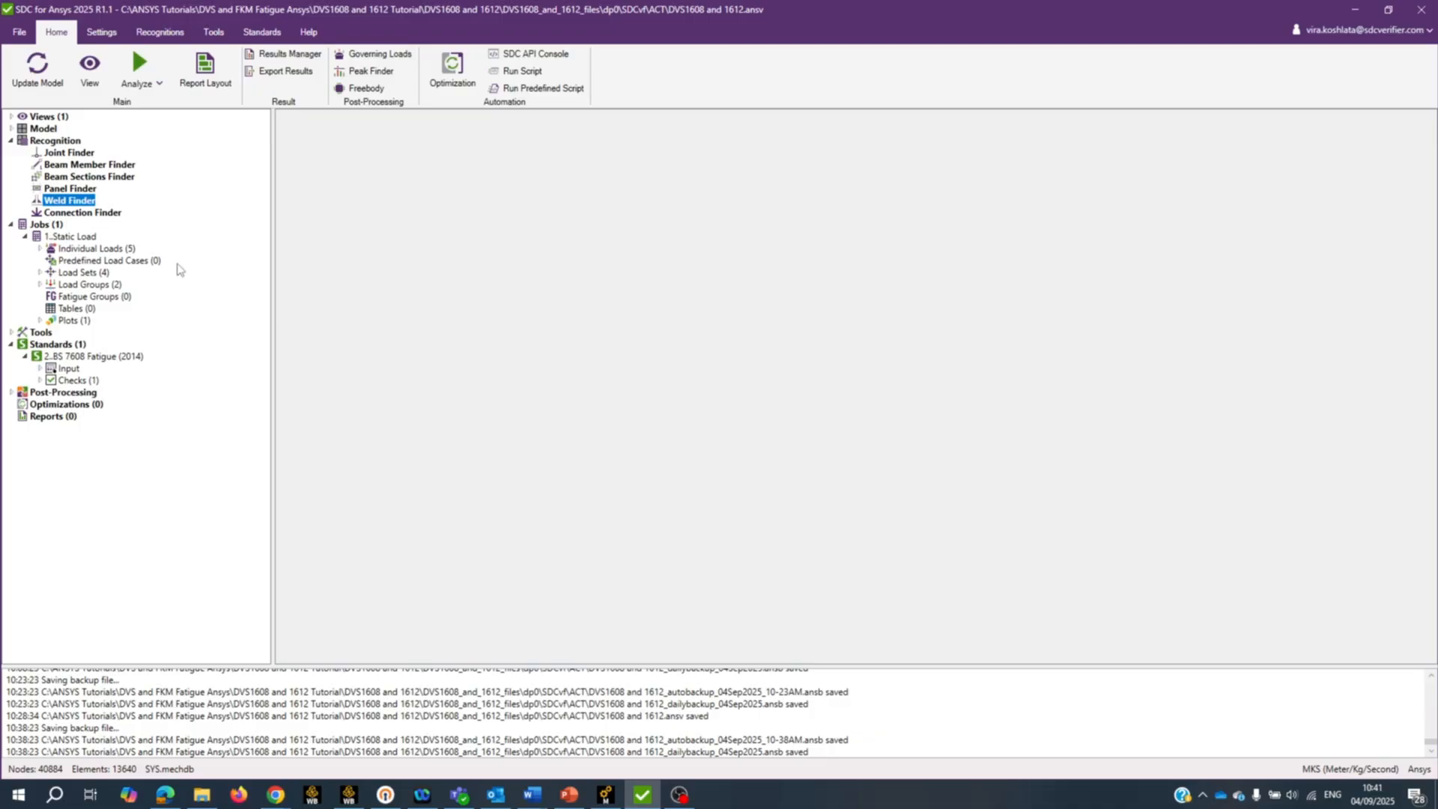
# Step: Examine the individual loads, load sets and load groups of the Static Load job
pyautogui.click(41, 248)
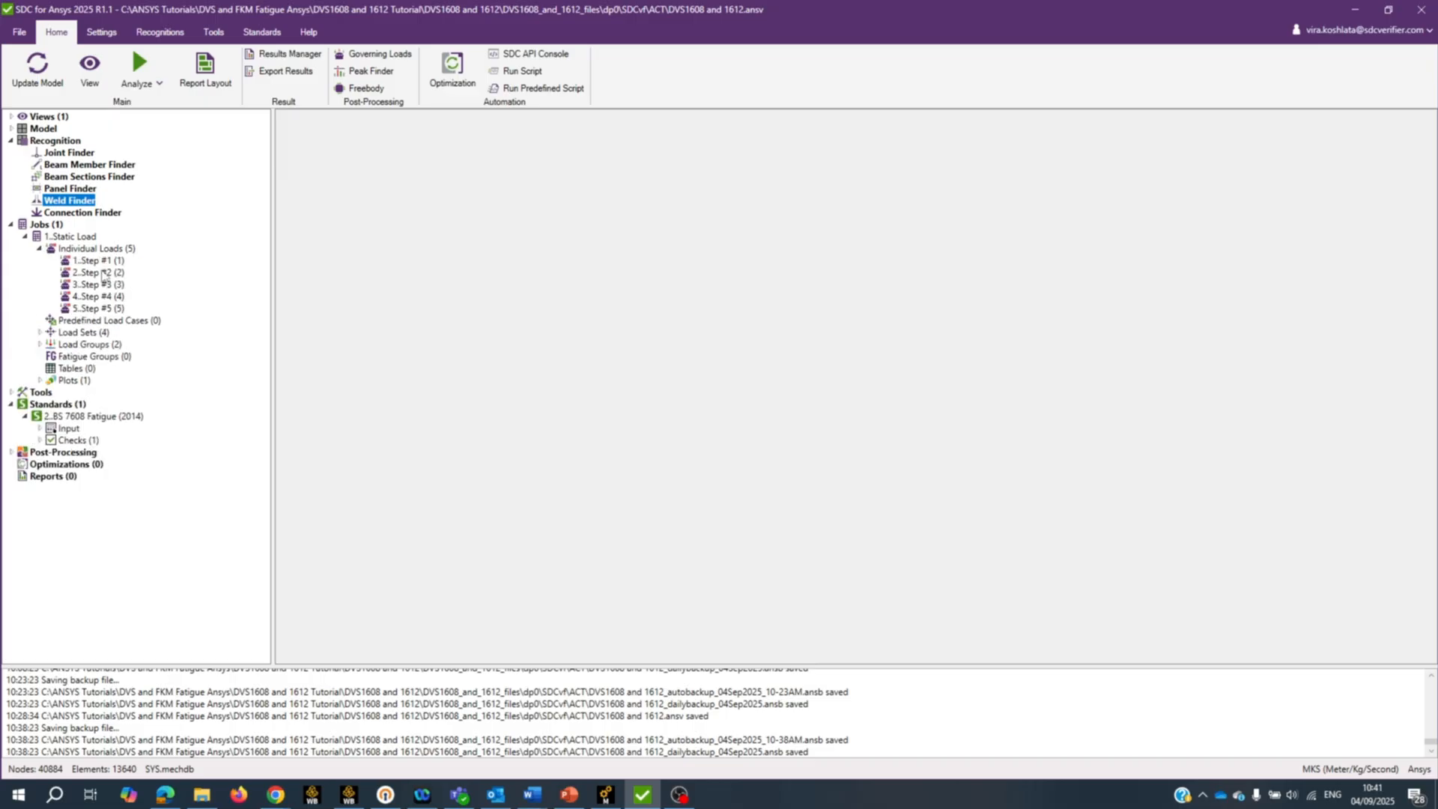
pyautogui.click(40, 334)
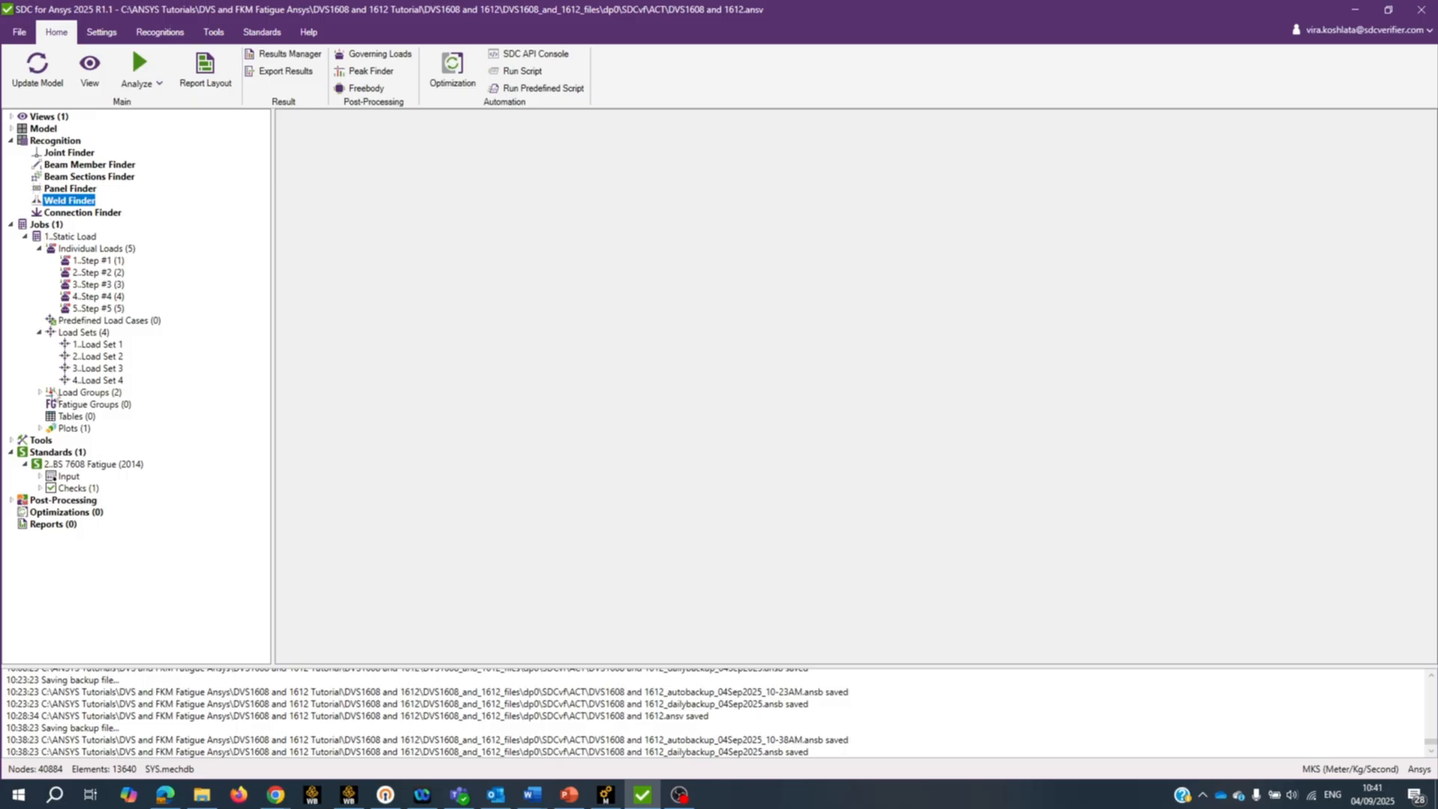
pyautogui.click(40, 393)
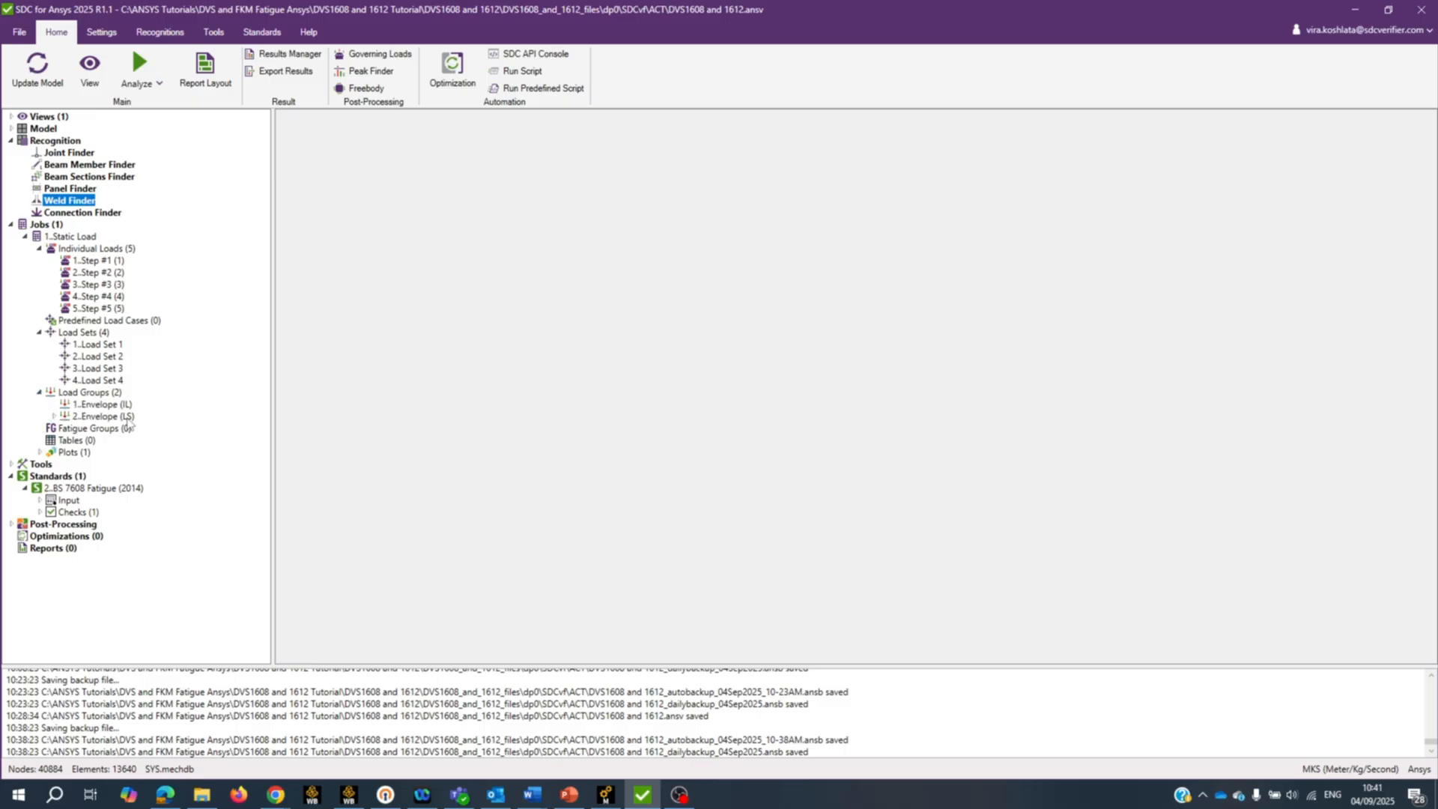
# Step: Create a fatigue group titled "Fatigue Check" containing the load group 2..Envelope (LS) with 1000000 cycles
pyautogui.click(93, 430)
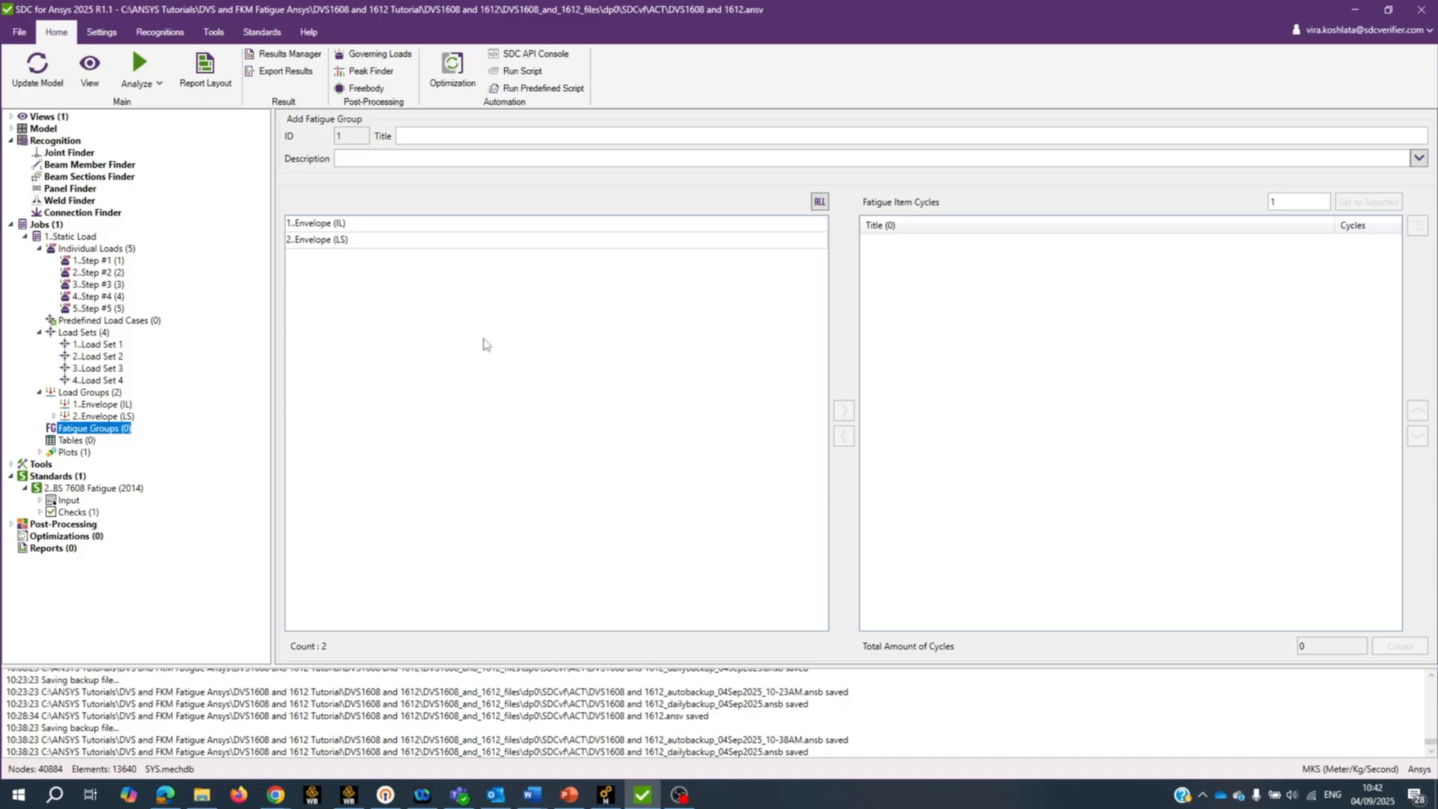
pyautogui.click(378, 241)
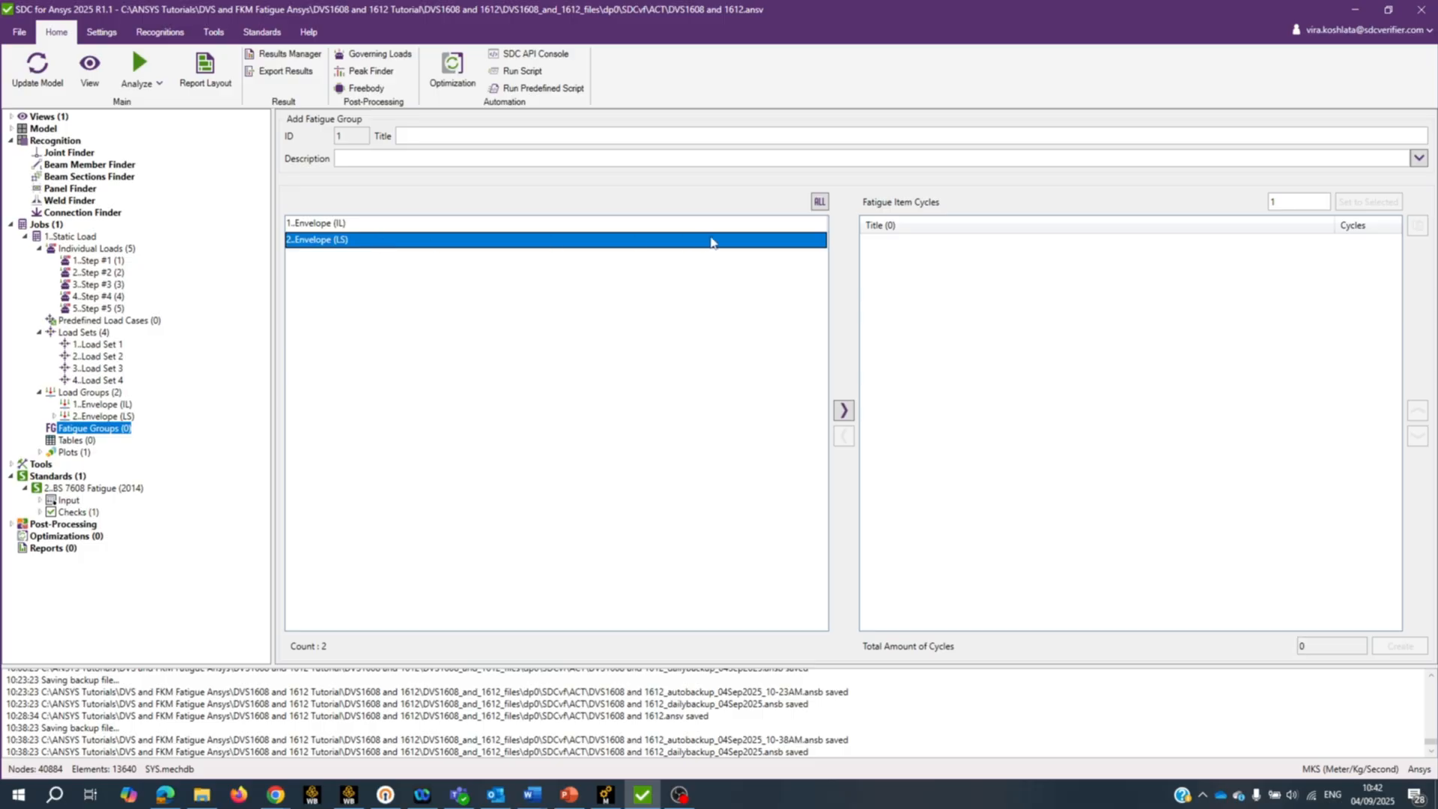
pyautogui.click(845, 412)
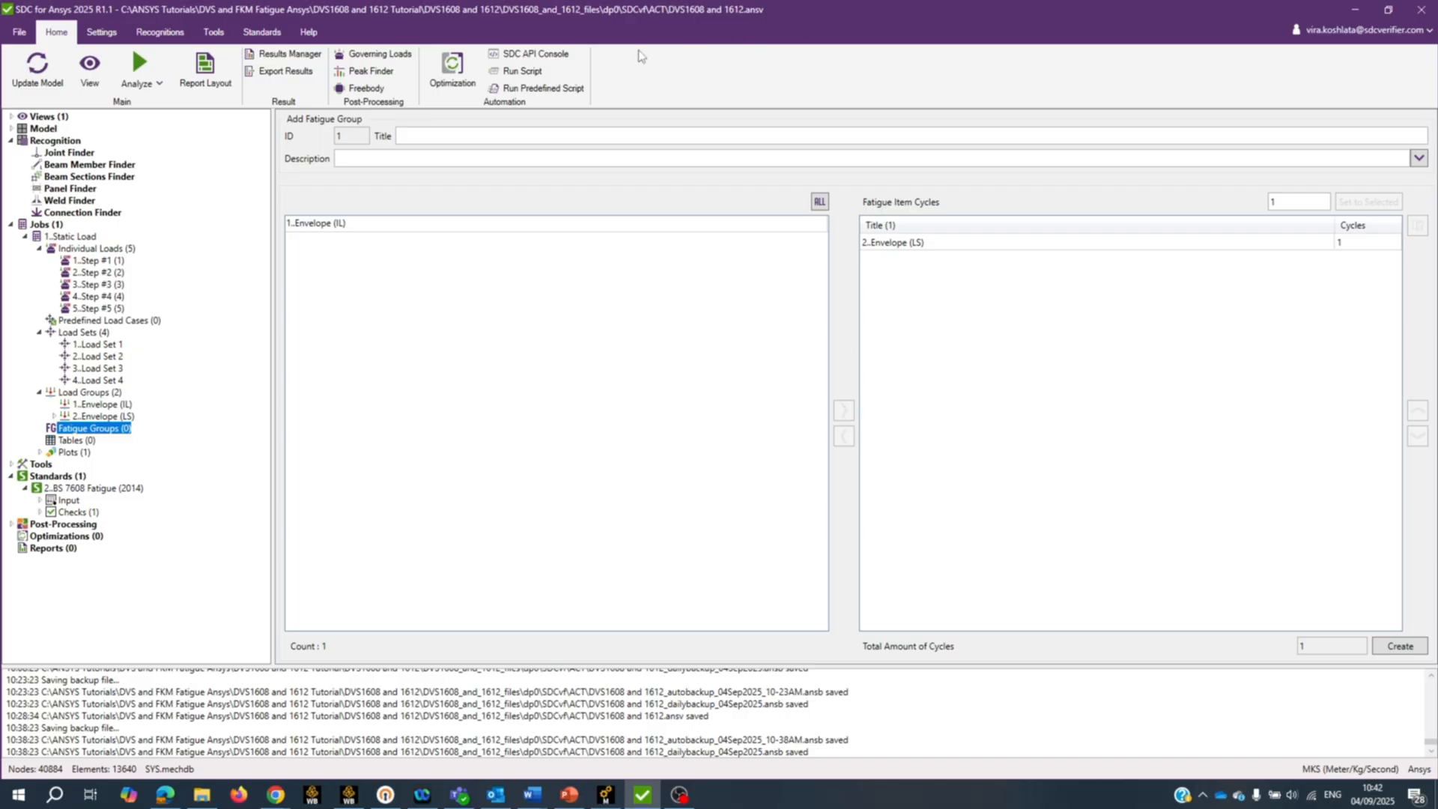
pyautogui.click(426, 133)
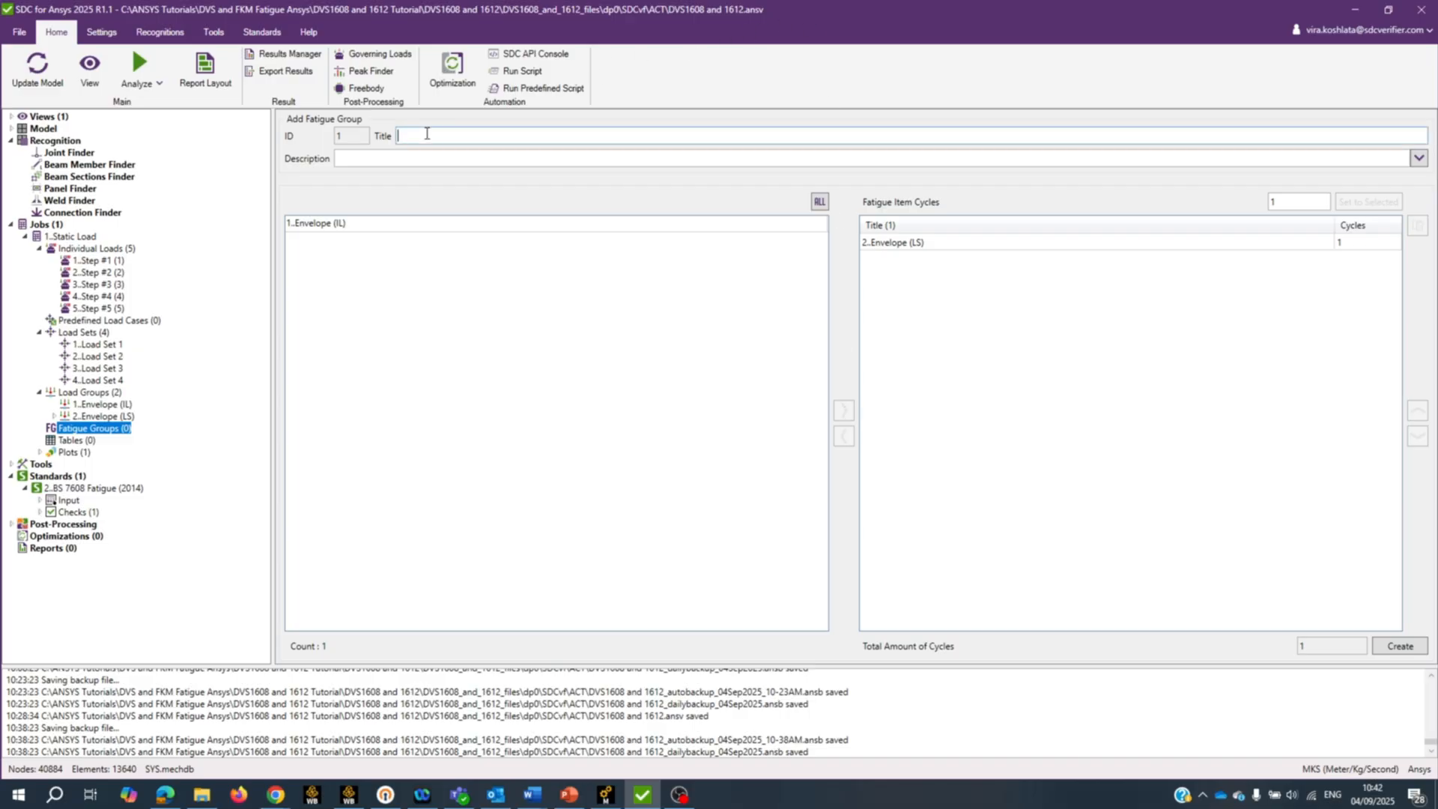
pyautogui.write('Fatigue Check')
pyautogui.doubleClick(1350, 241)
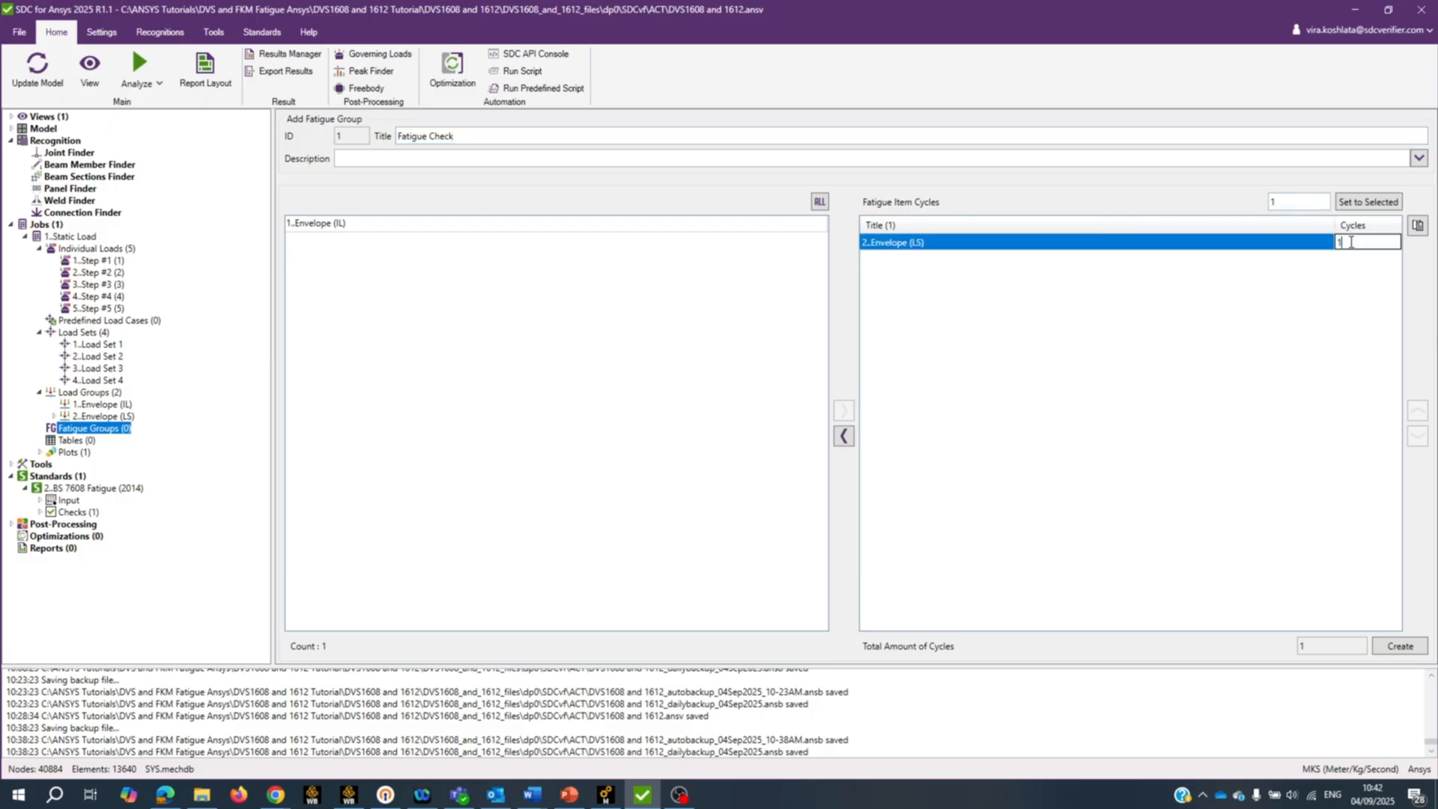
pyautogui.write('000000')
pyautogui.click(1399, 647)
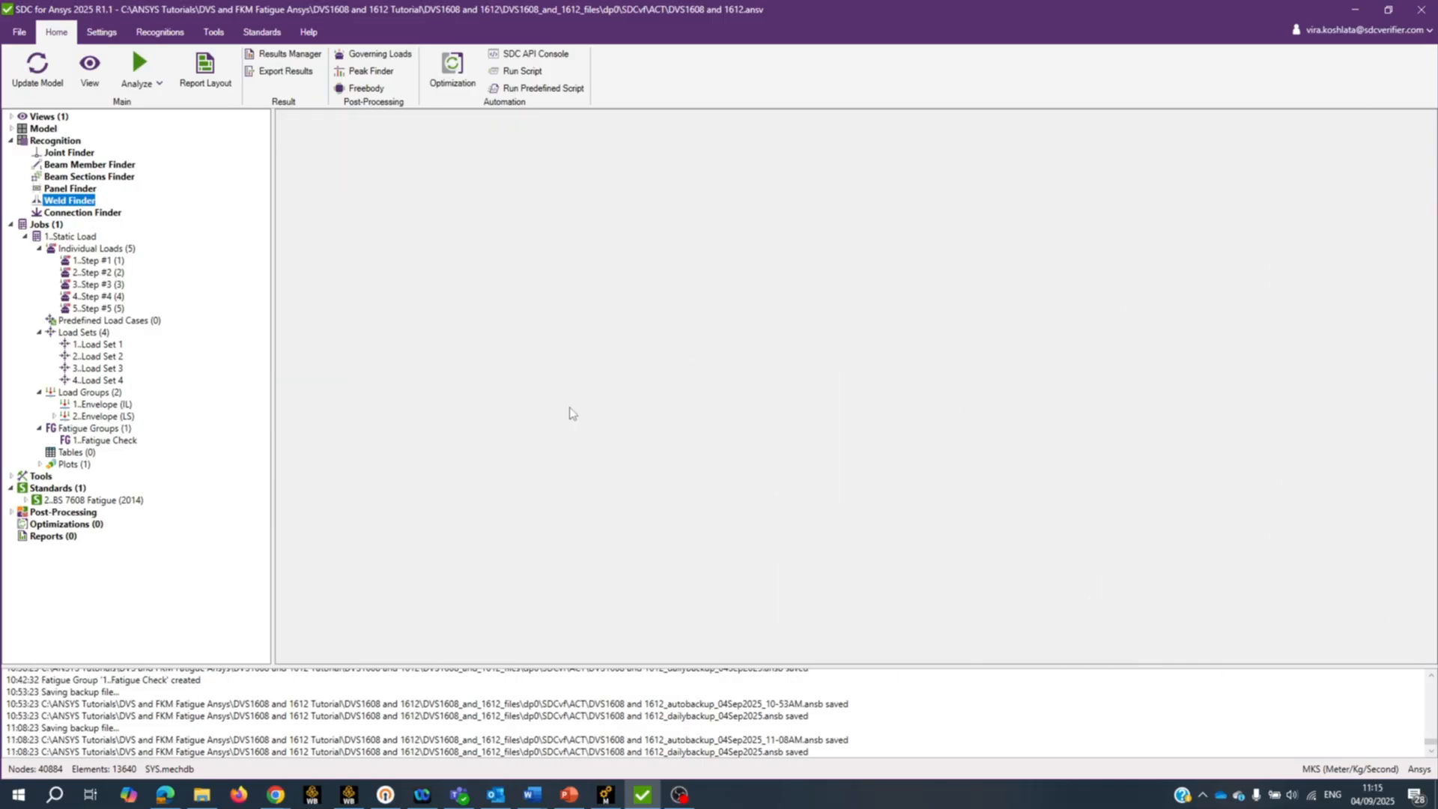
# Step: Edit the Weld Finder and run the automatic search for welds in the model
pyautogui.rightClick(63, 200)
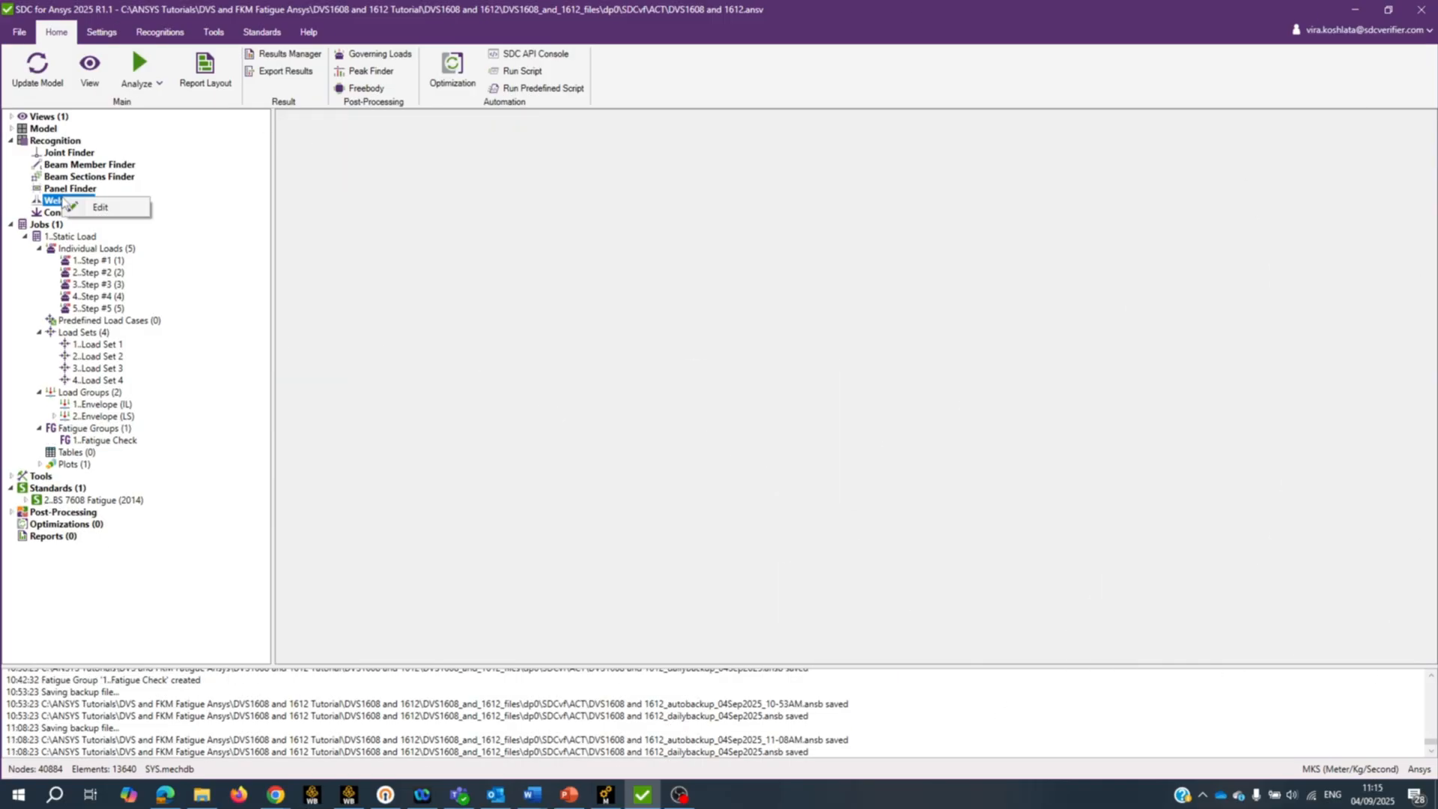
pyautogui.click(100, 207)
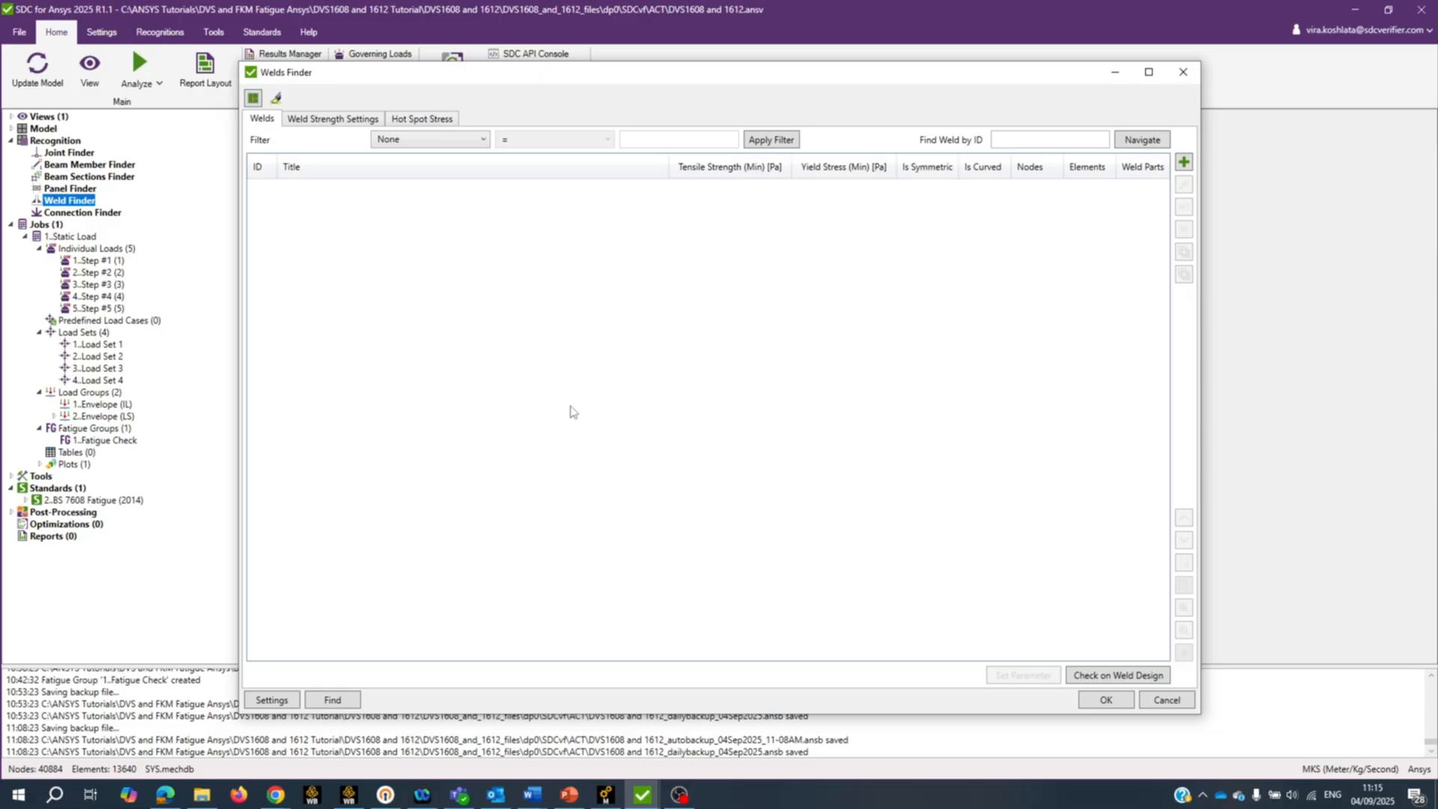
pyautogui.click(333, 700)
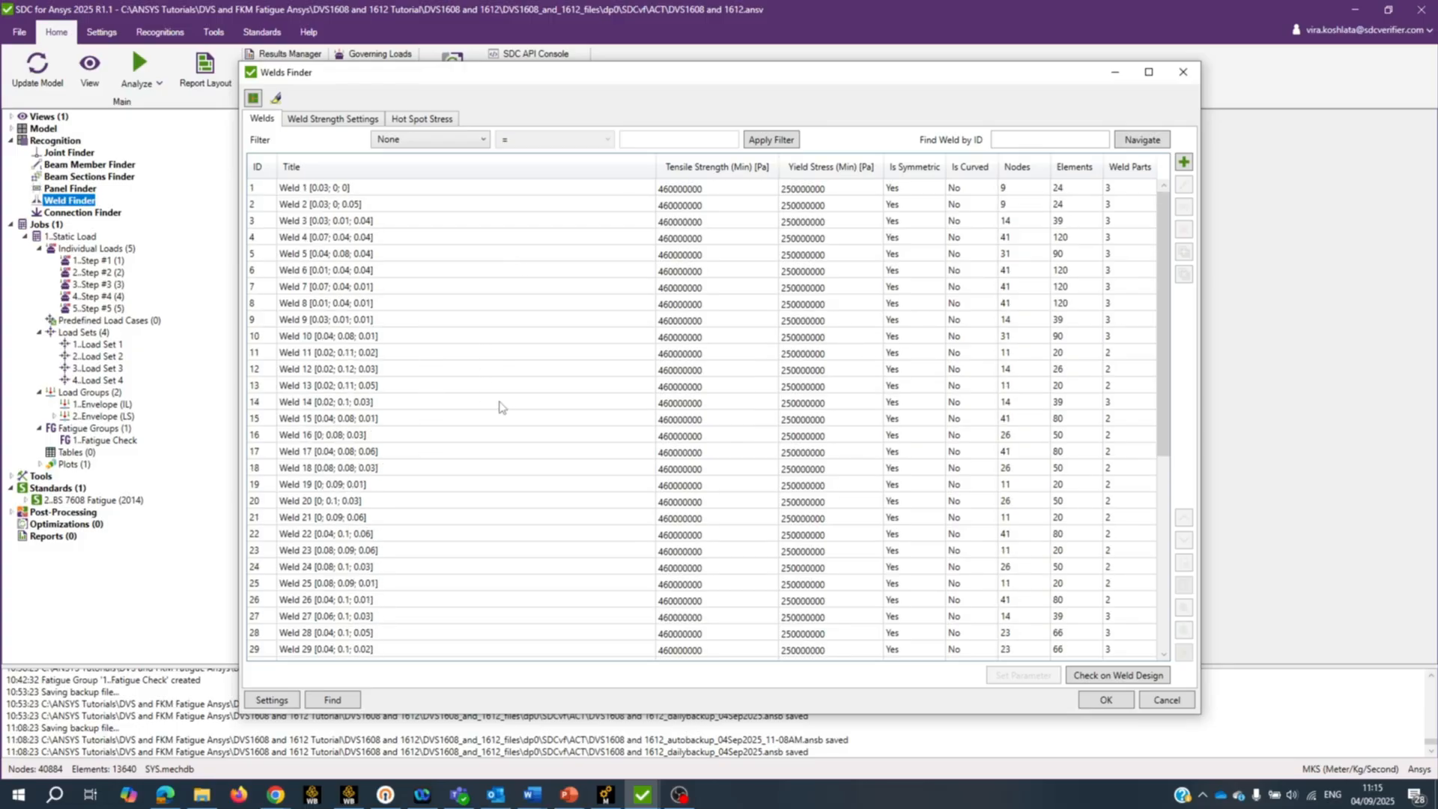
# Step: Examine the definition and weld parts of Weld 4, leaving the weld editor without changes
pyautogui.click(323, 238)
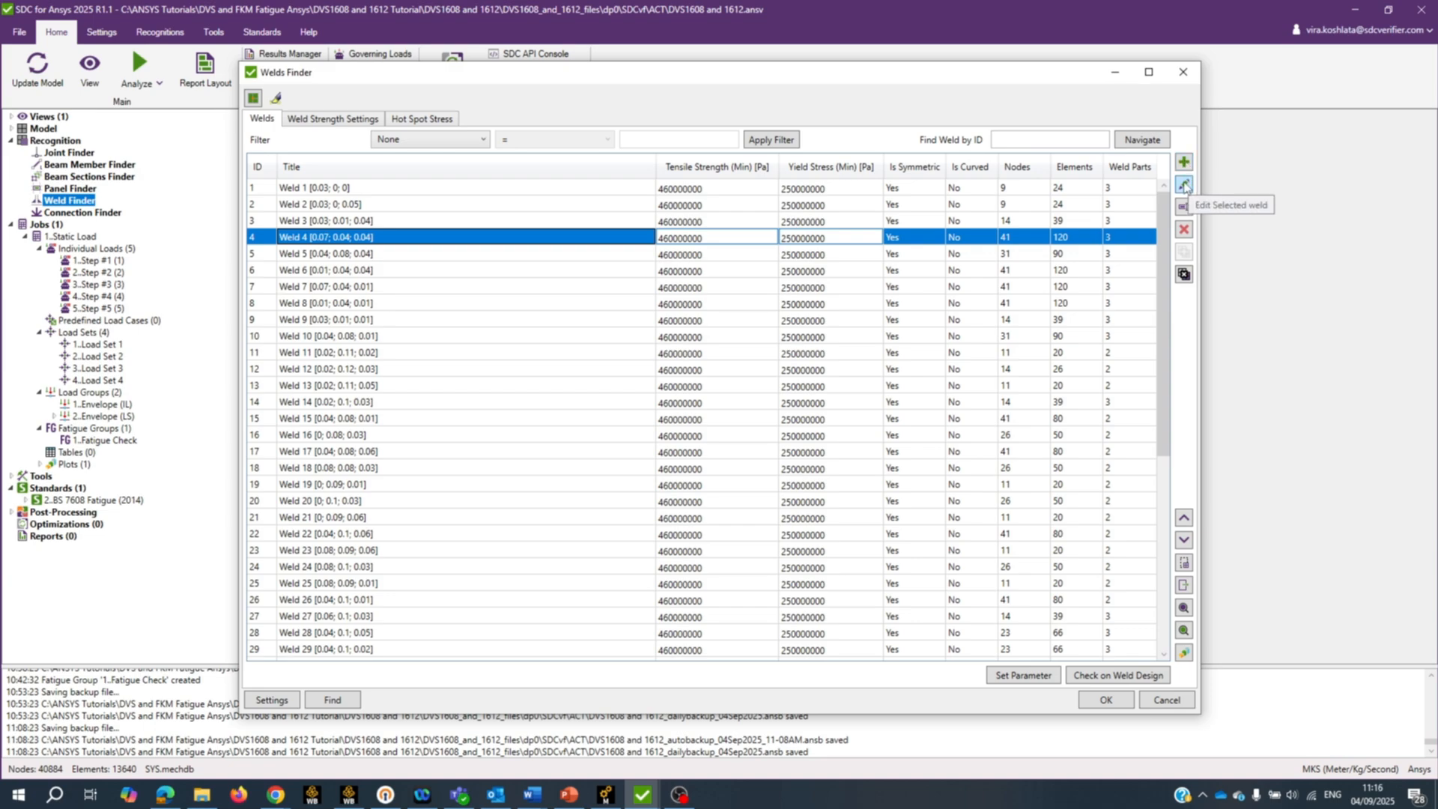
pyautogui.click(1184, 186)
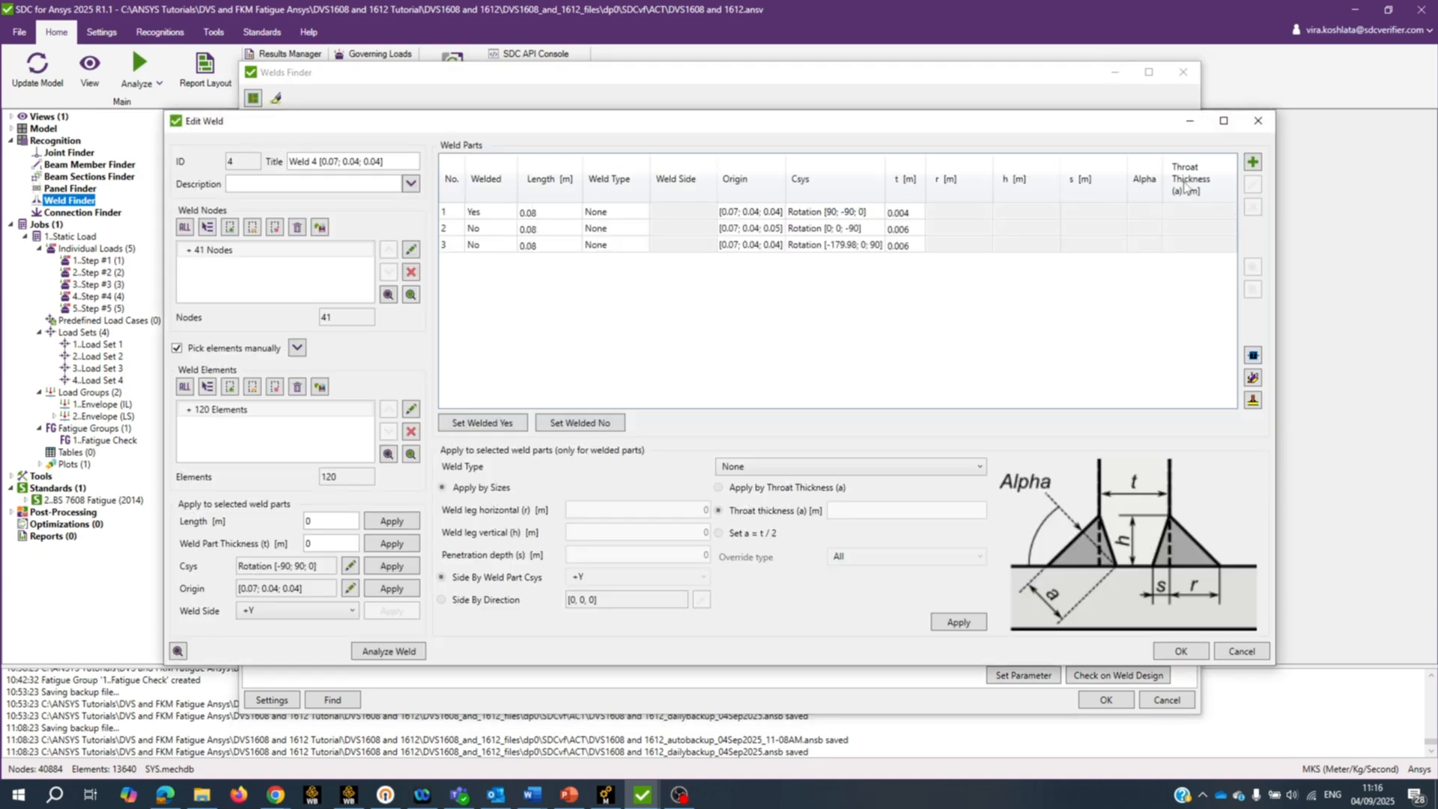
pyautogui.click(1236, 653)
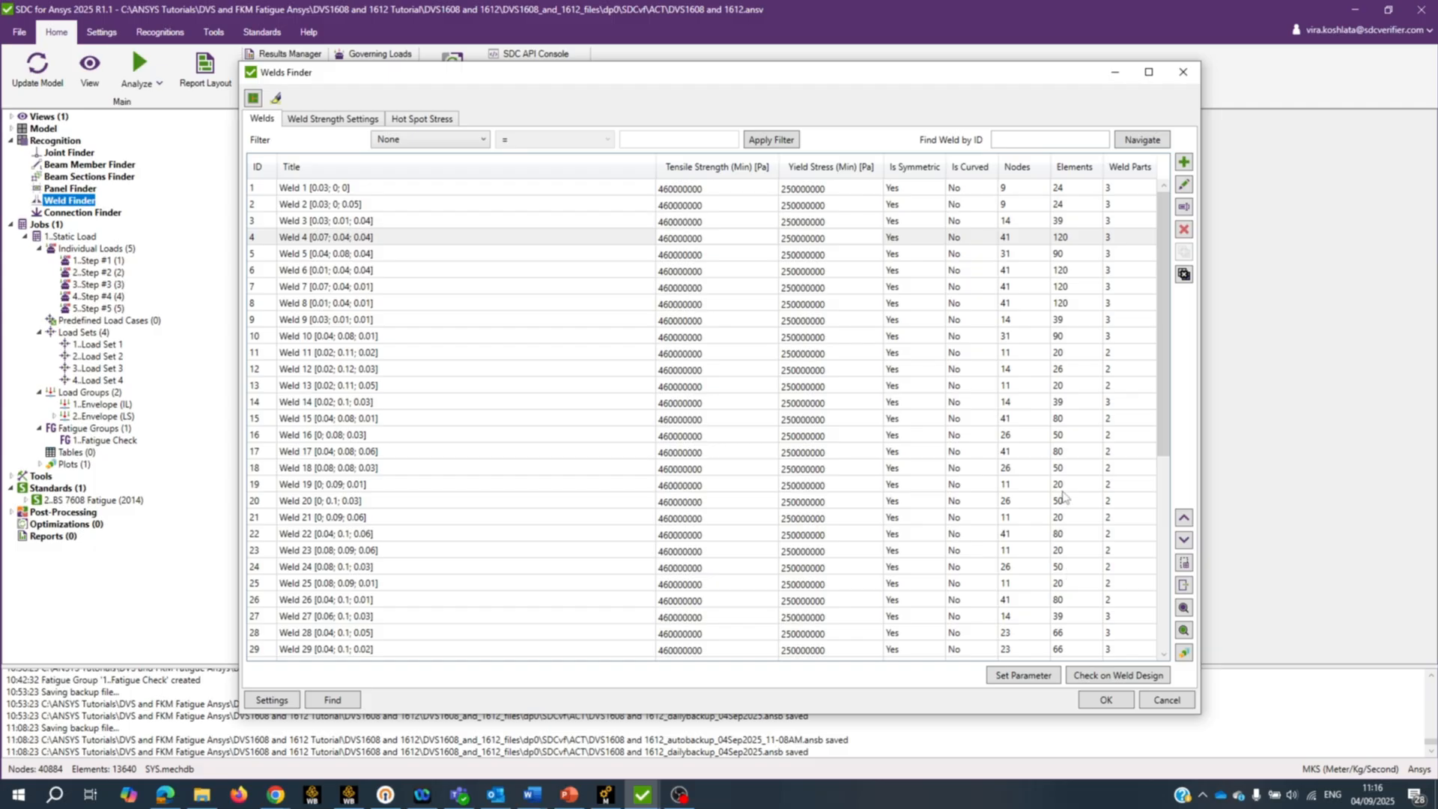
# Step: In the weld strength settings, apply the Double fillet type with throat thickness a = t / 2 to all welded parts
pyautogui.click(334, 119)
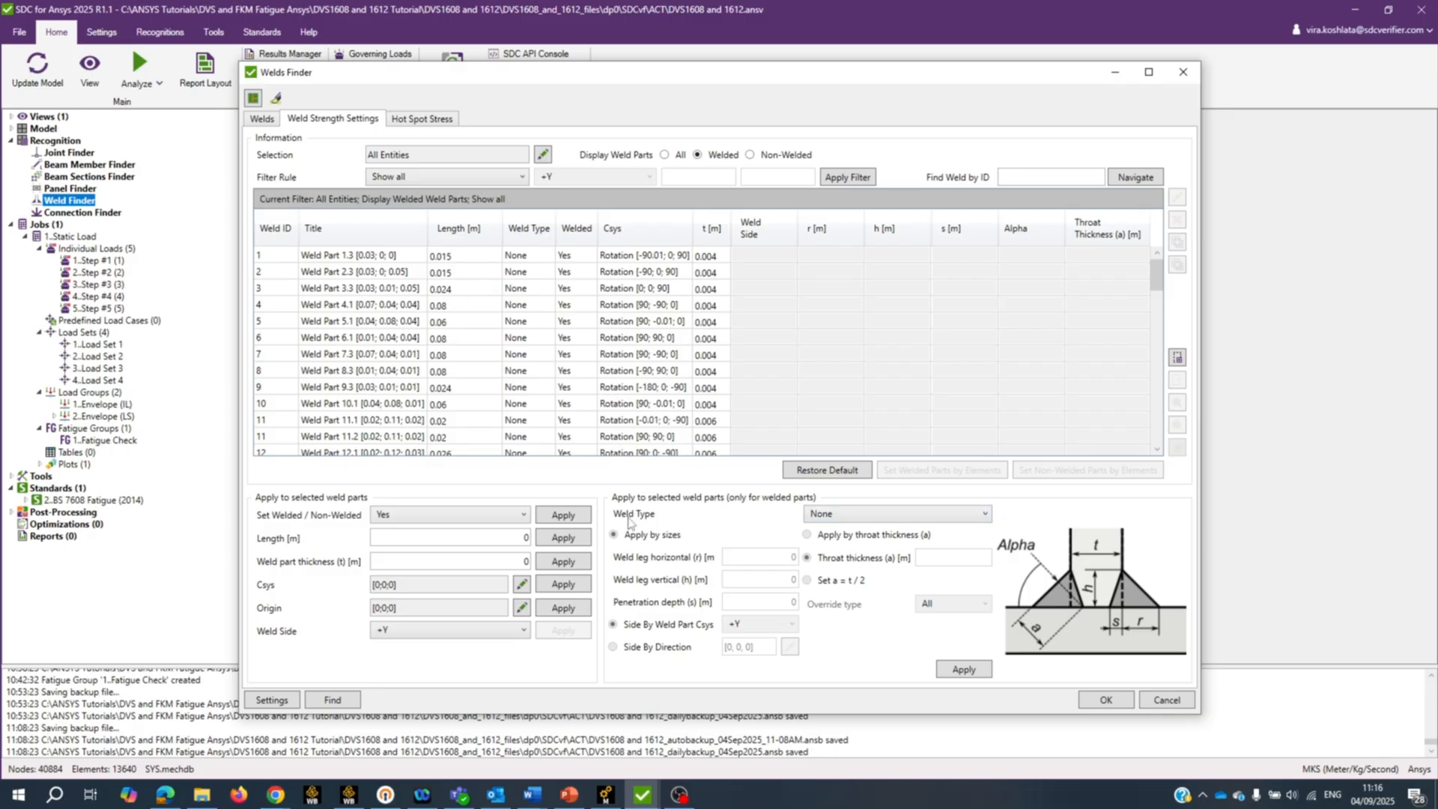
pyautogui.click(985, 514)
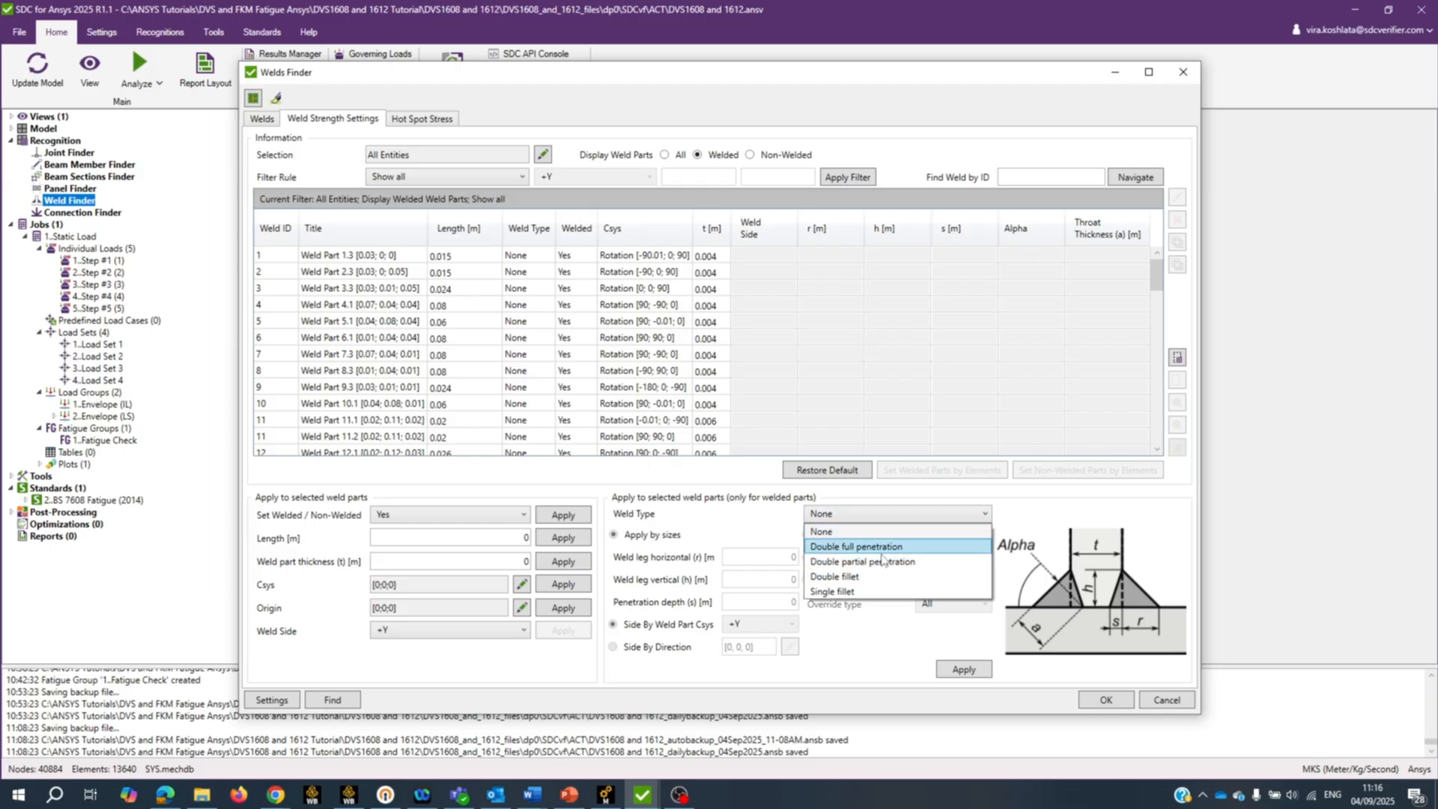
pyautogui.click(850, 576)
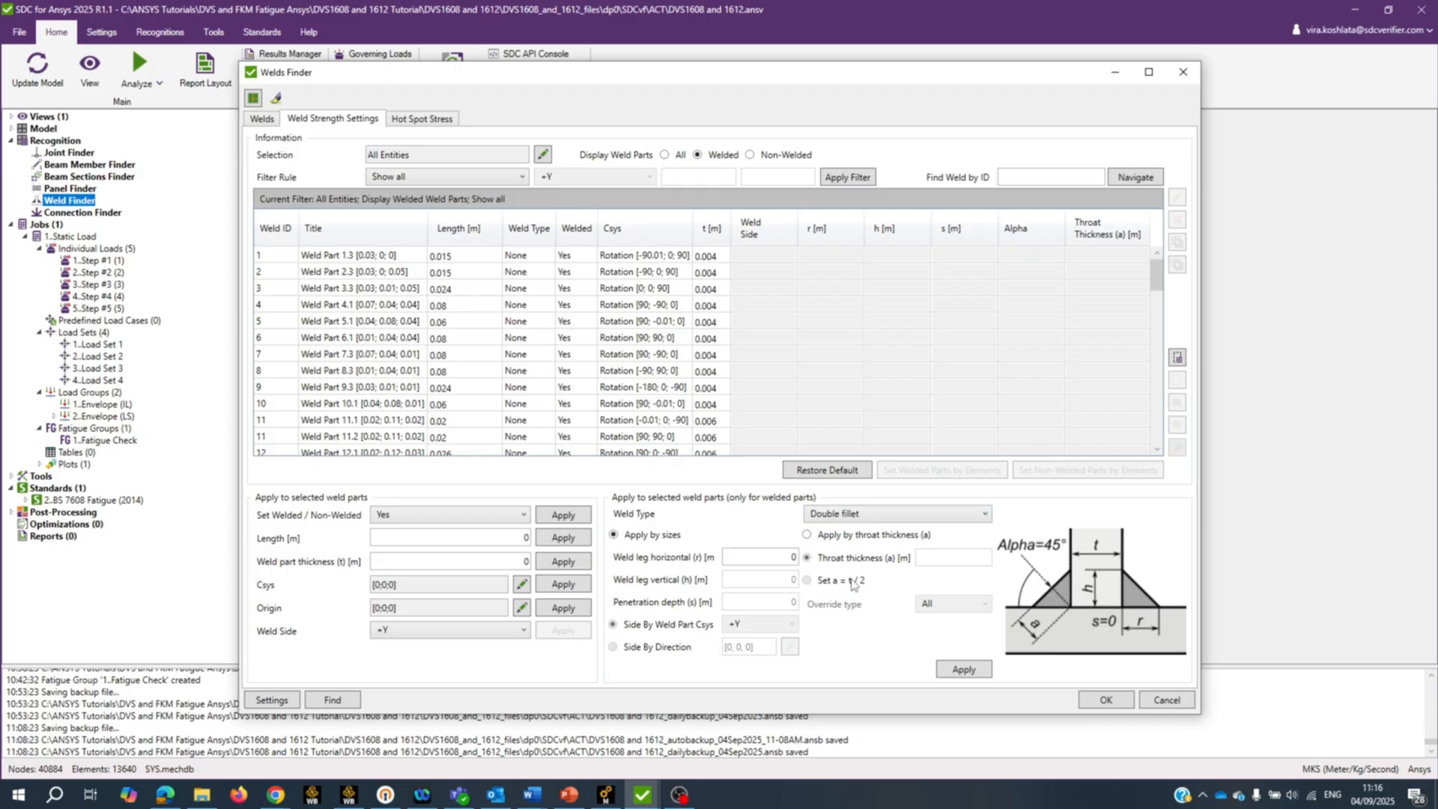
pyautogui.click(807, 535)
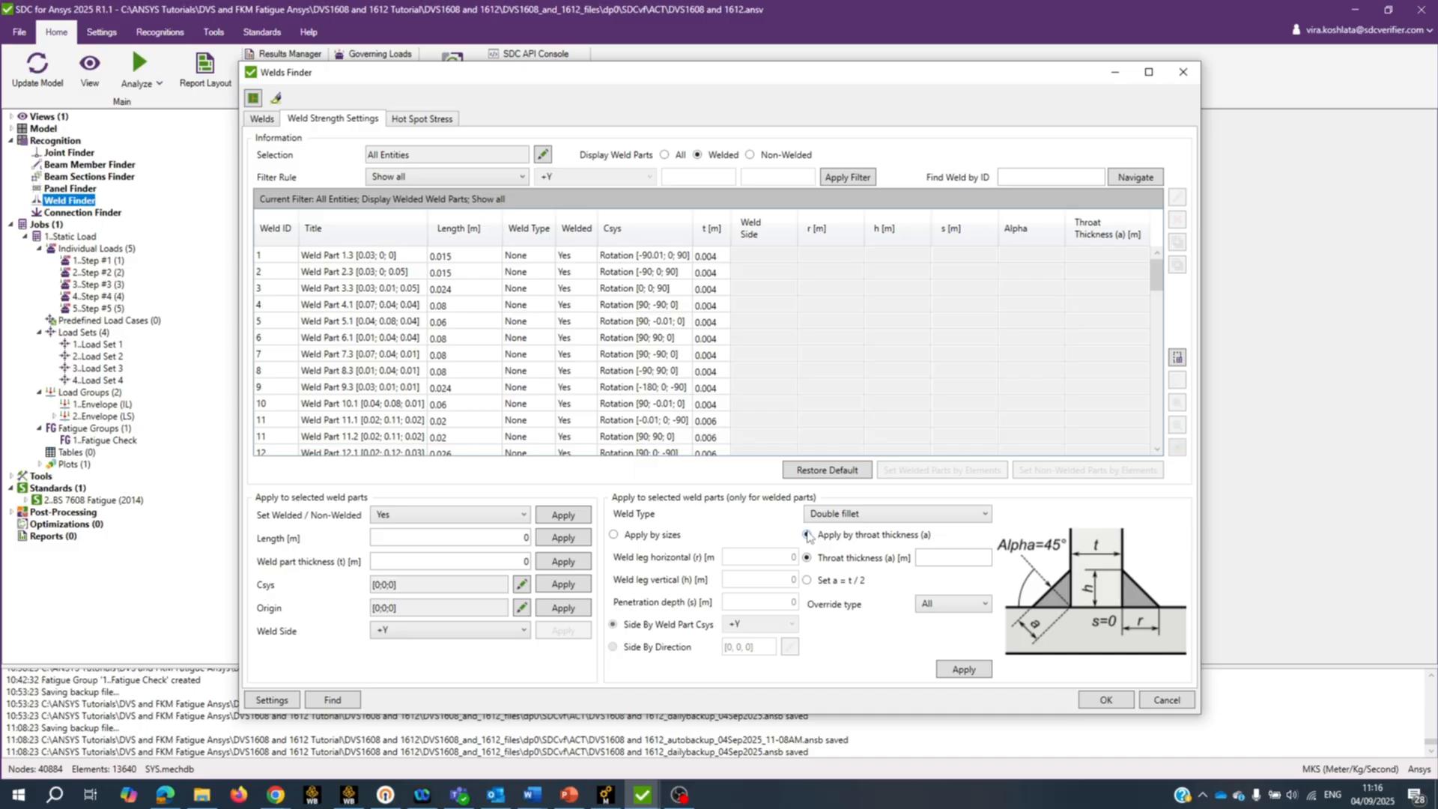
pyautogui.click(808, 580)
pyautogui.click(379, 310)
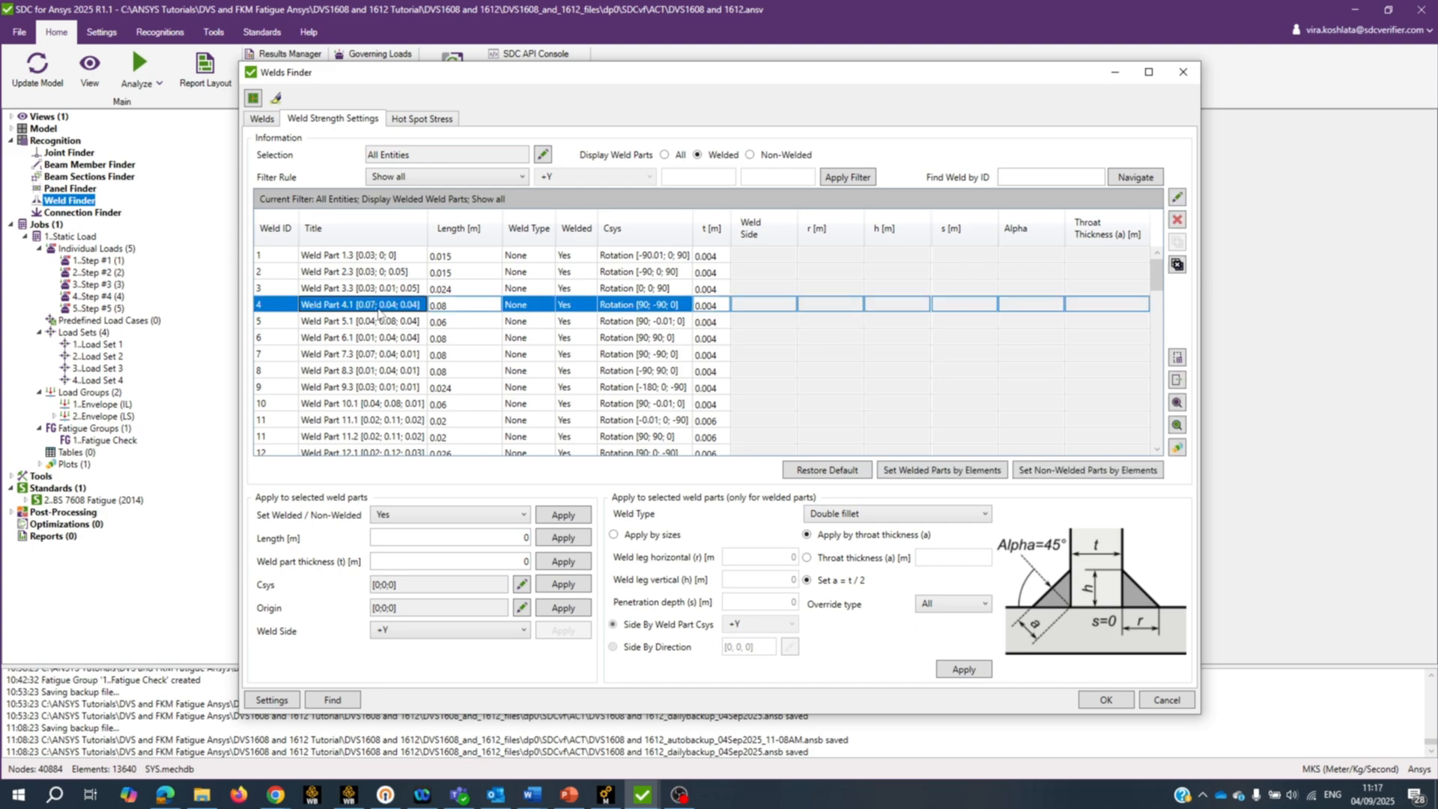
pyautogui.hotkey('ctrl', 'a')
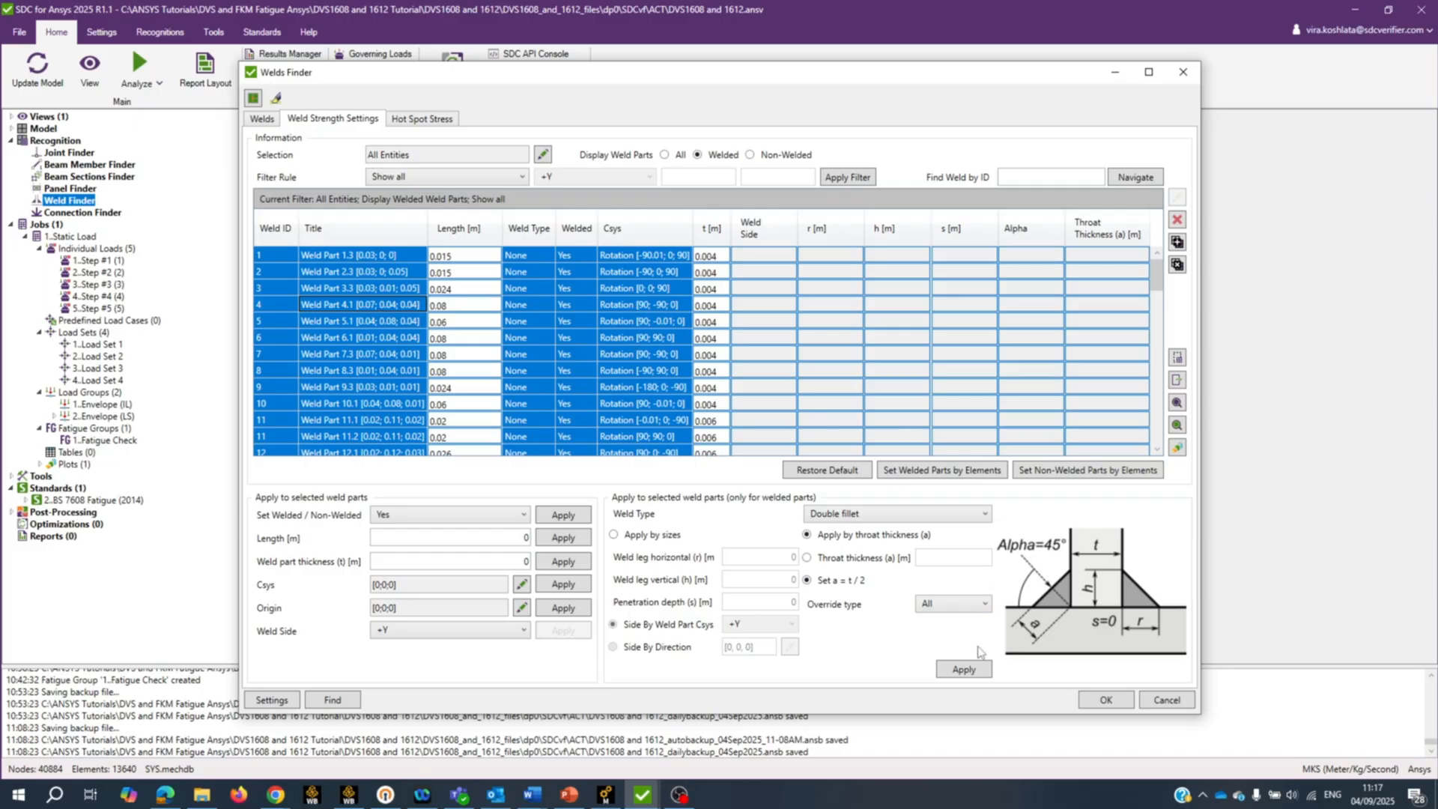
pyautogui.click(964, 669)
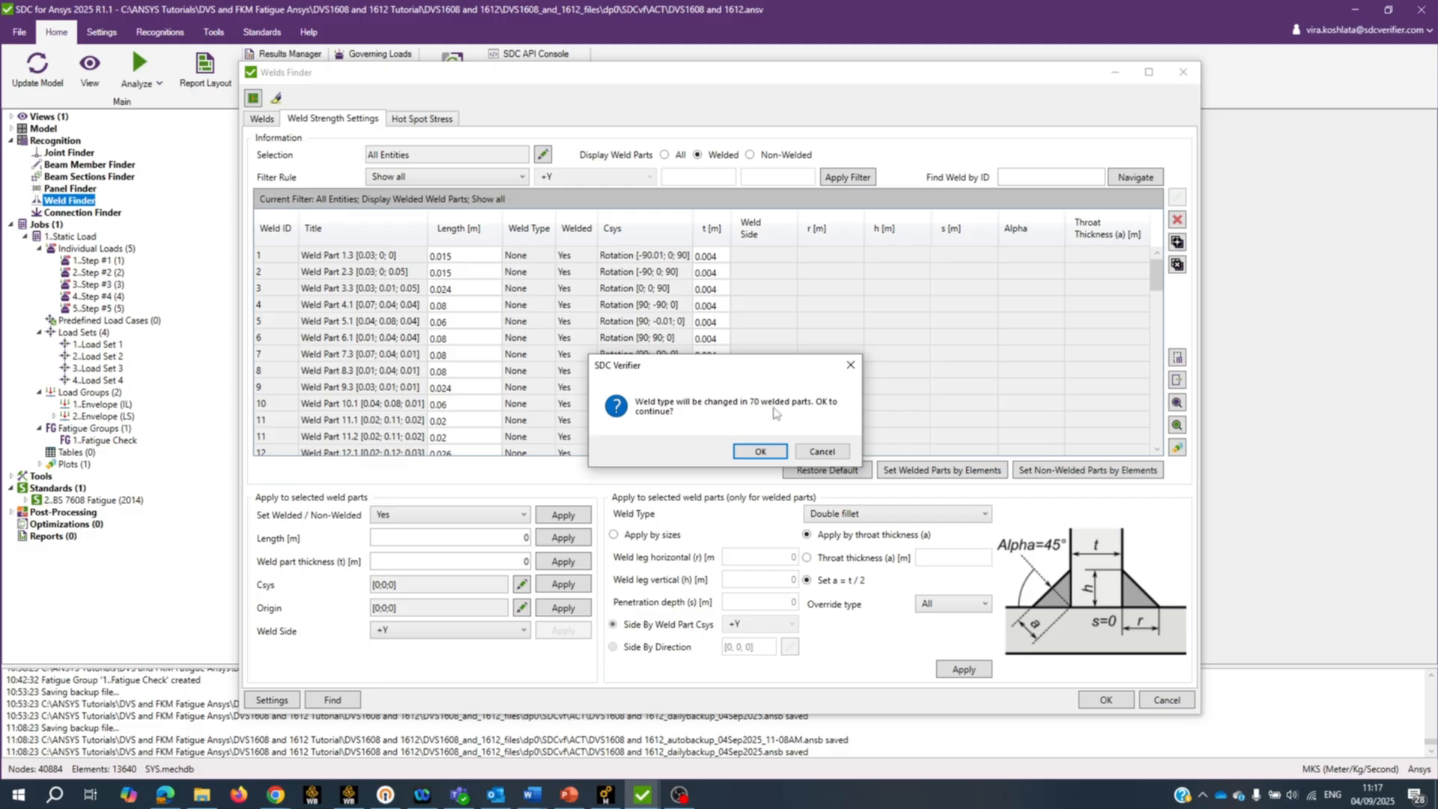
pyautogui.click(770, 452)
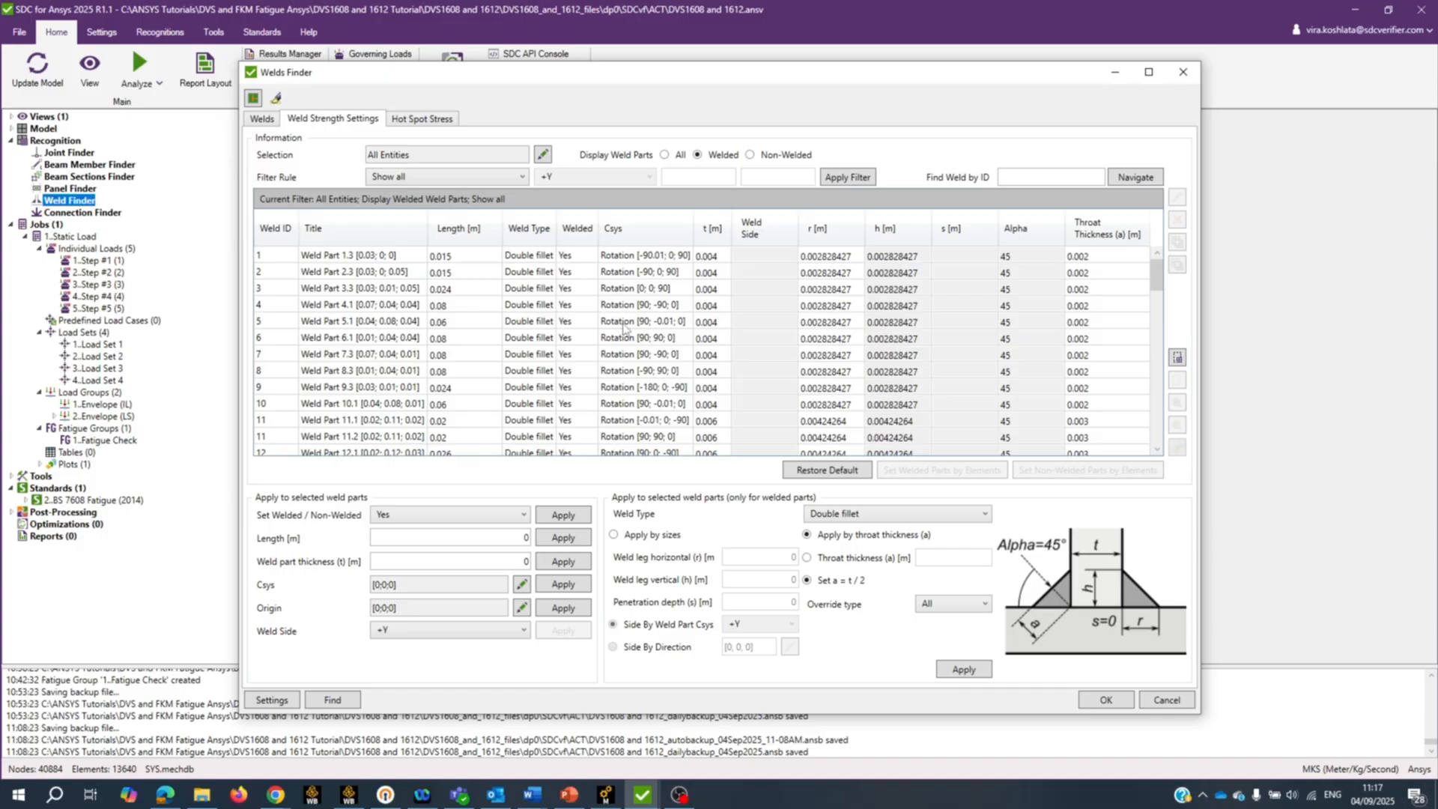
# Step: Open the hot spot stress settings and review the available element selection criteria, cancelling the selection dialog
pyautogui.click(422, 120)
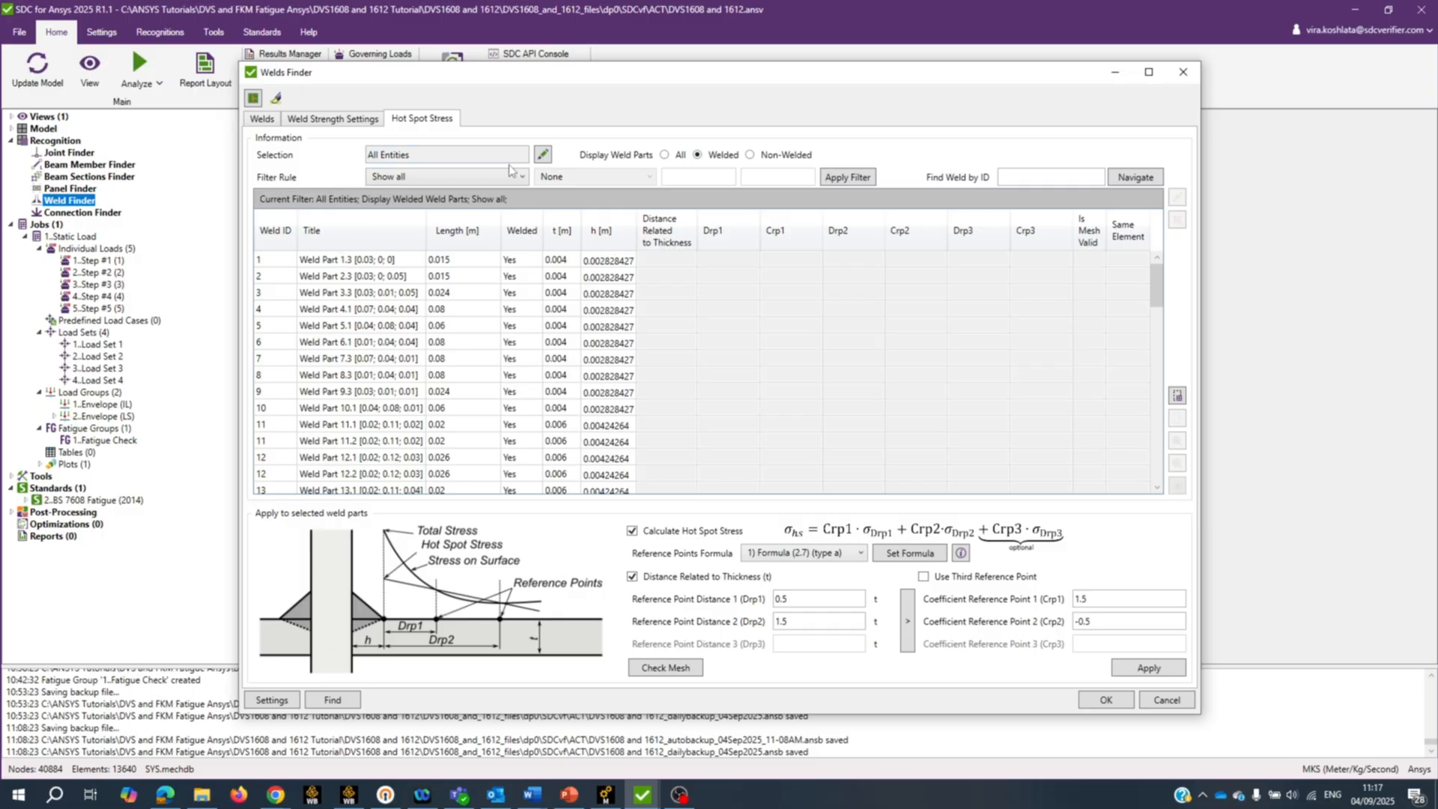
pyautogui.click(543, 155)
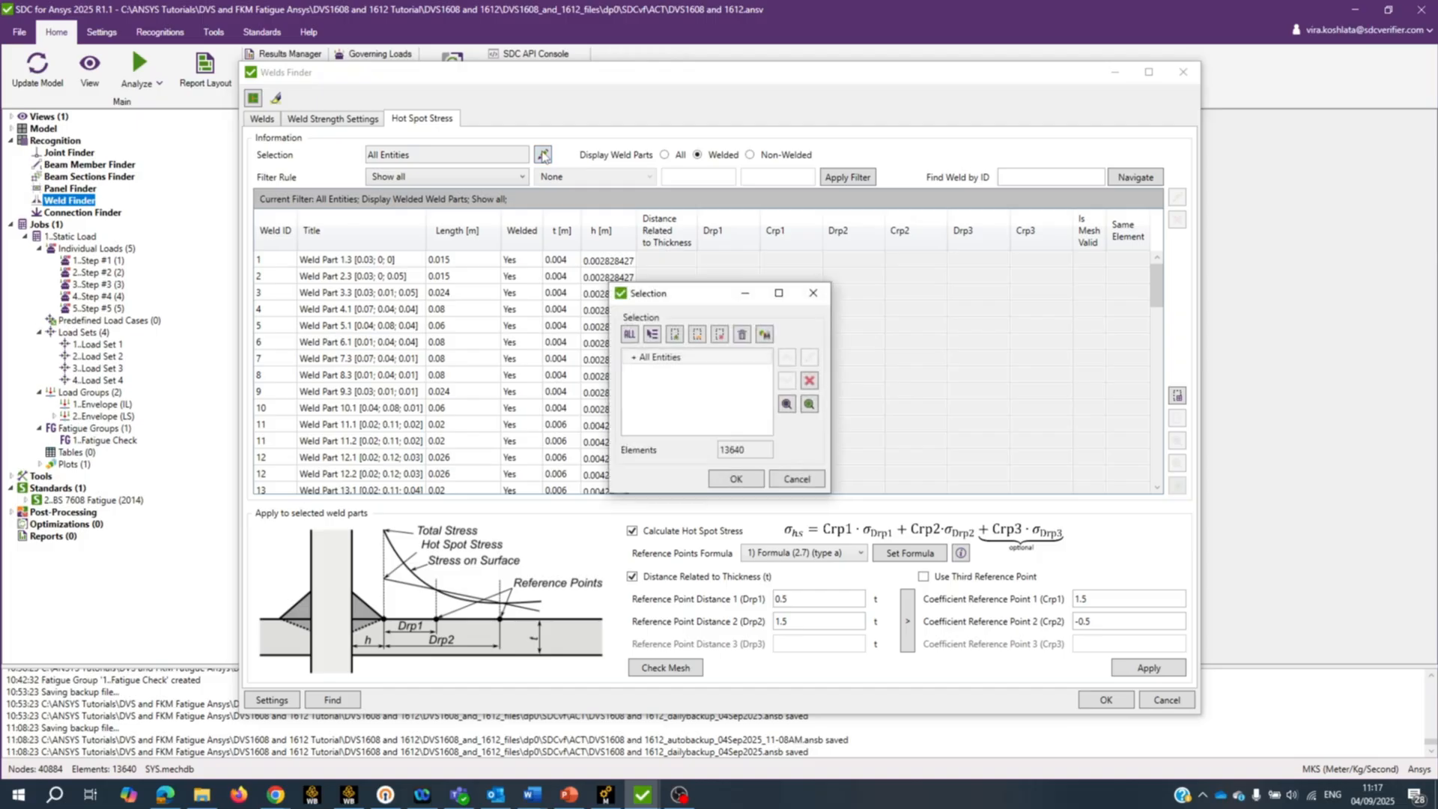
pyautogui.click(653, 335)
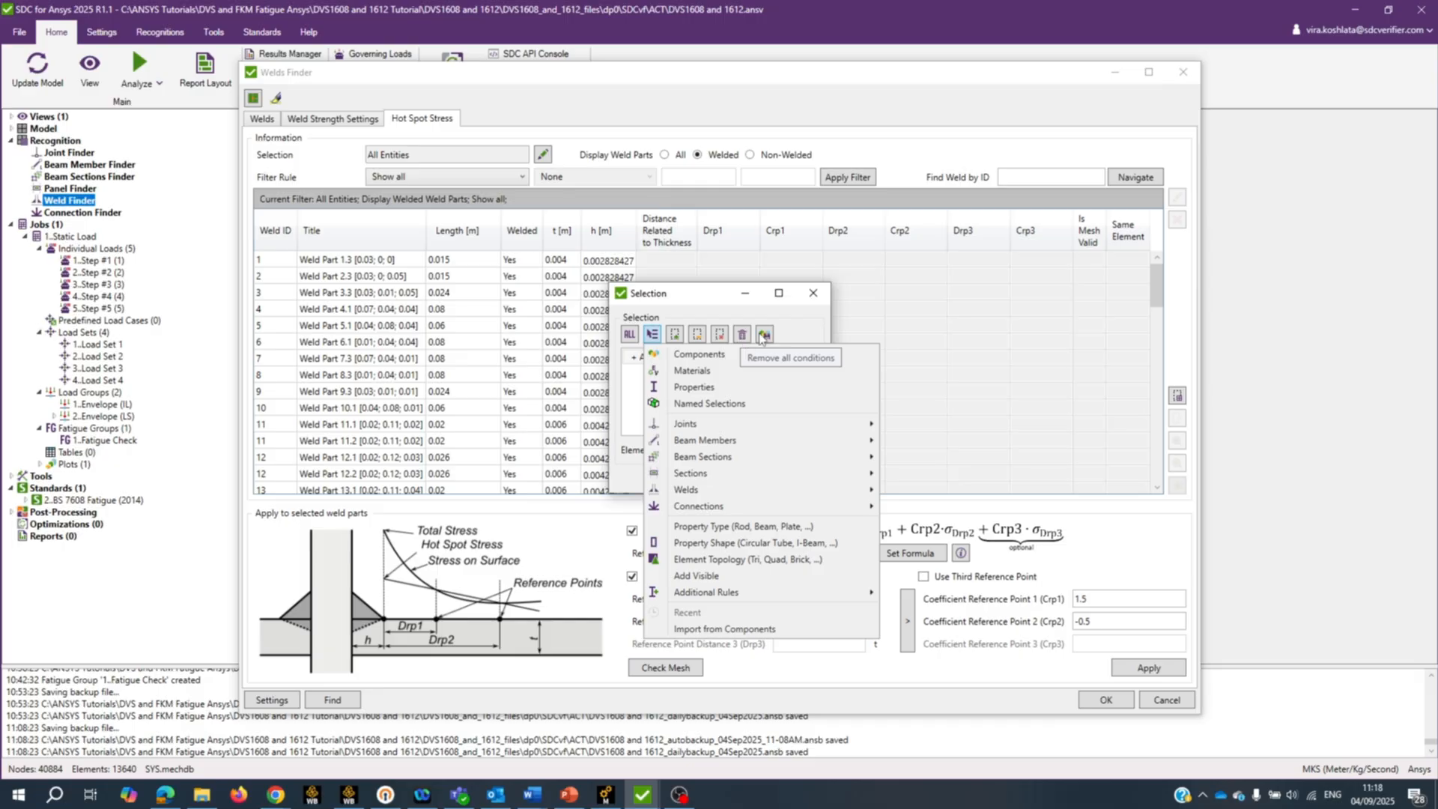
pyautogui.click(815, 295)
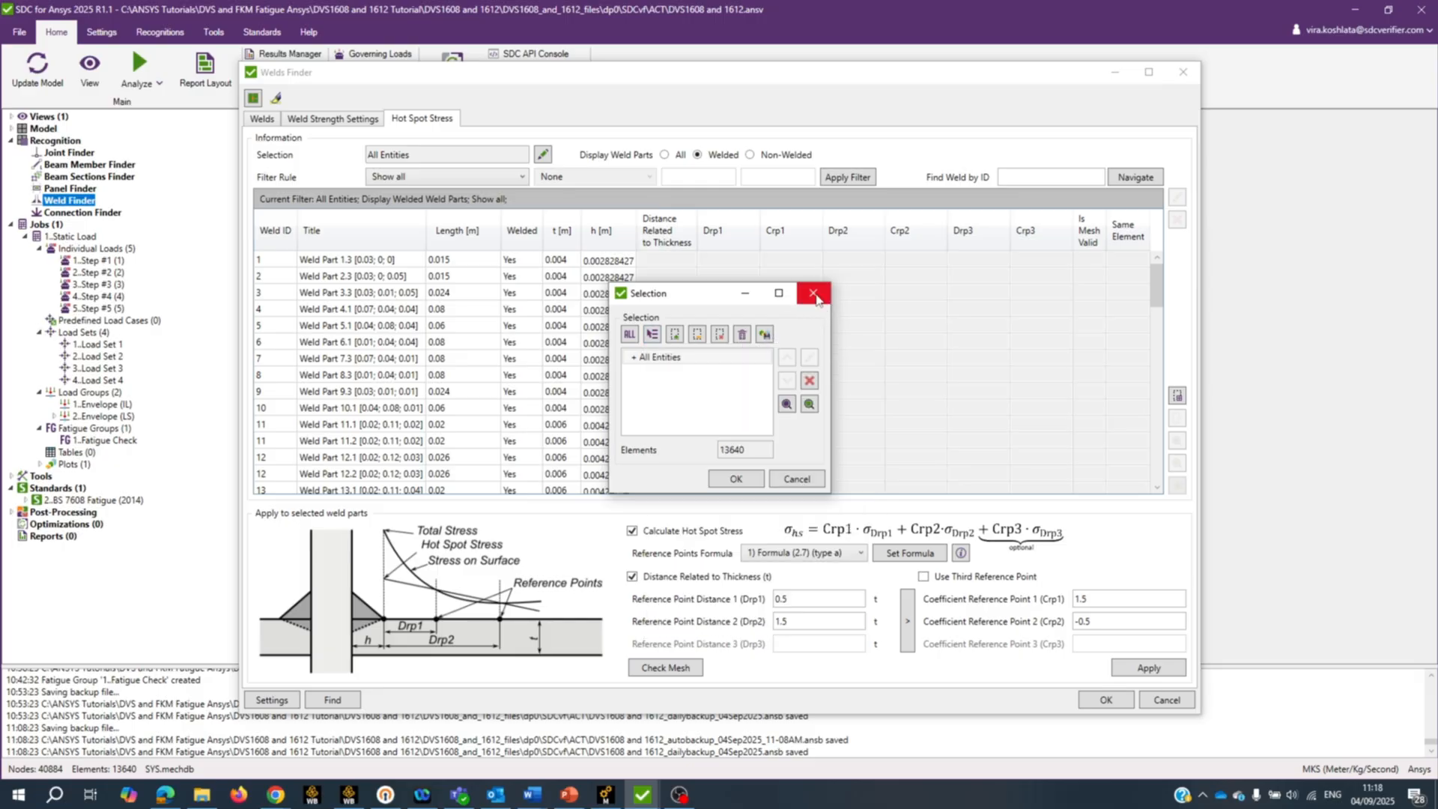
pyautogui.click(795, 480)
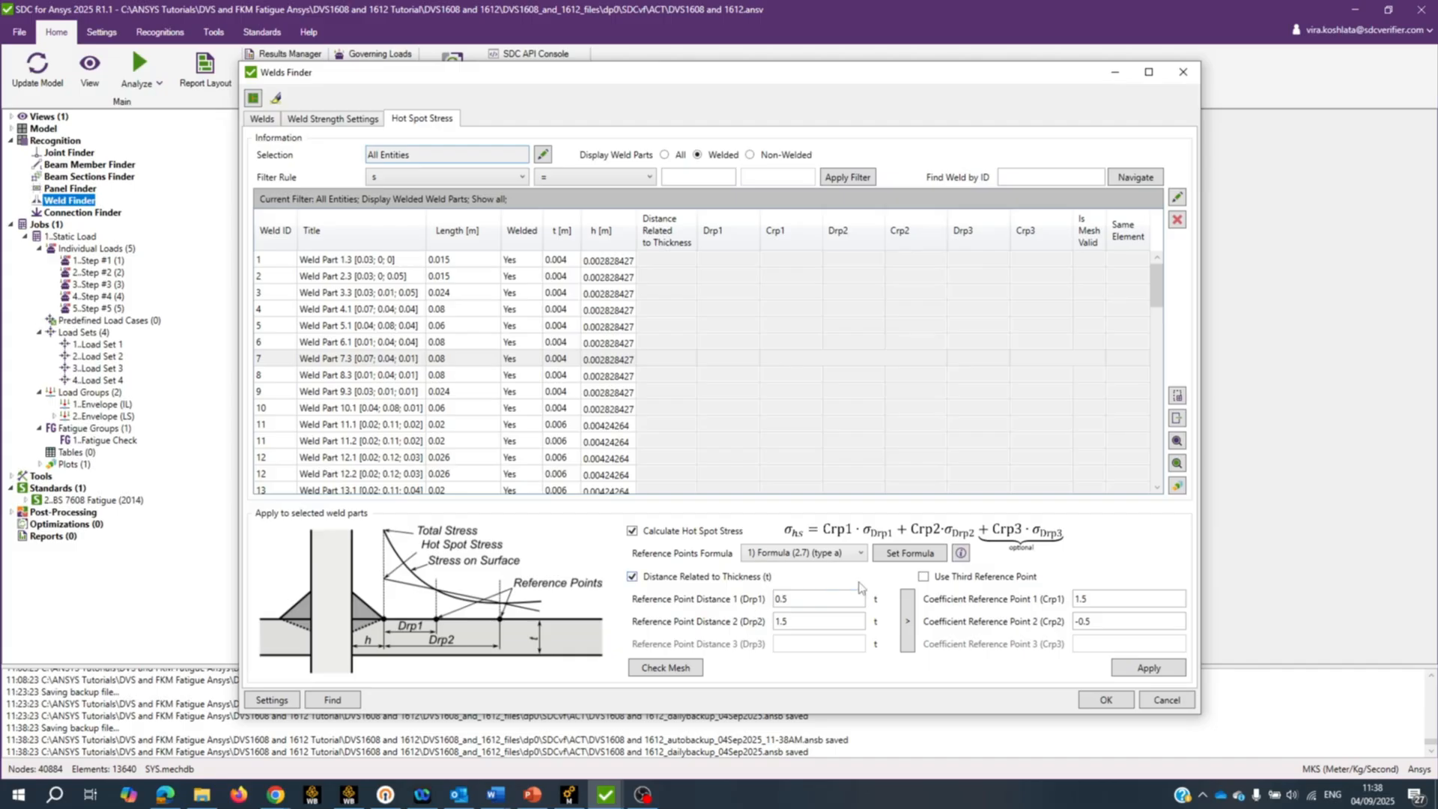
# Step: Review the reference of hot spot types and extrapolation formulas, and check what the third reference point option offers without keeping it
pyautogui.click(961, 552)
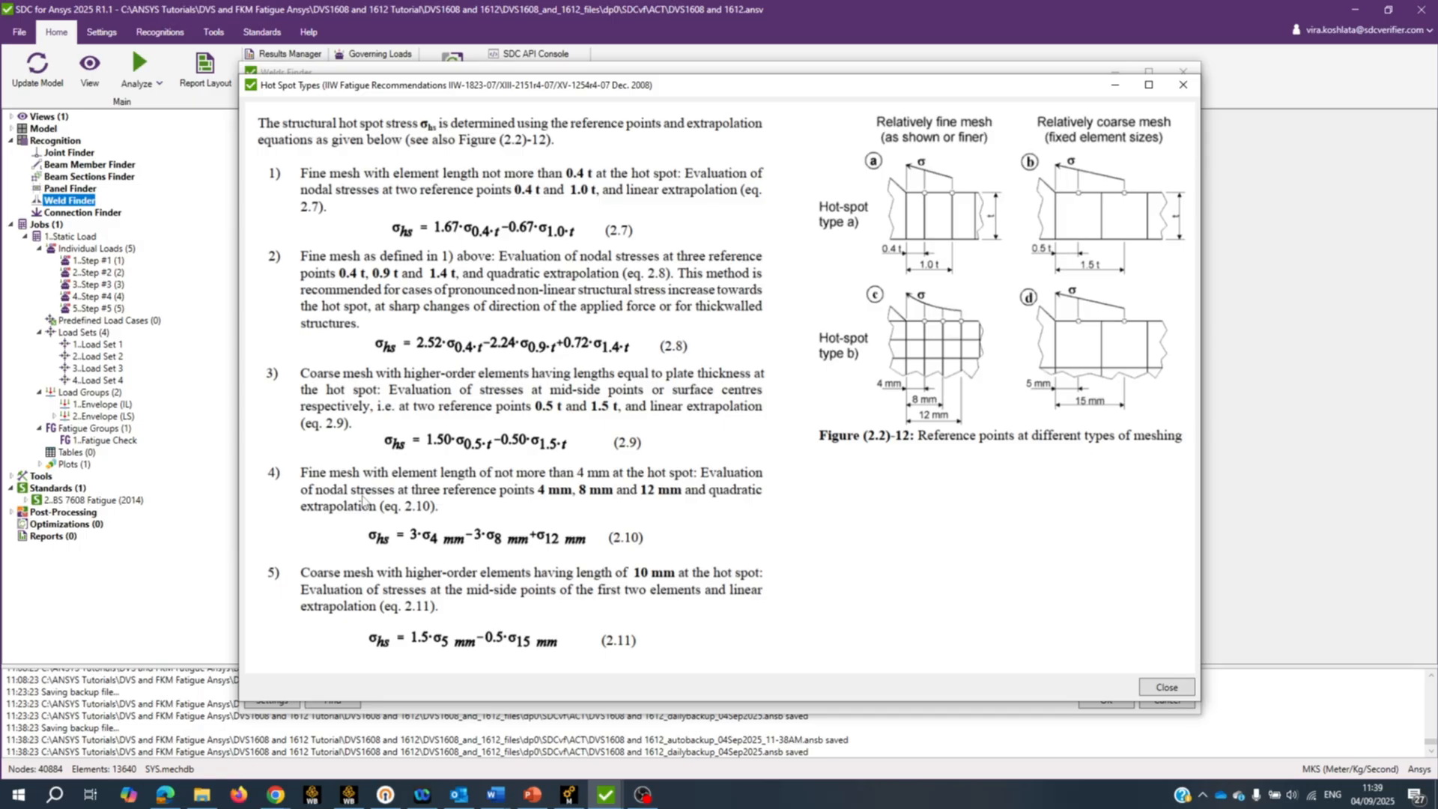
pyautogui.click(1168, 687)
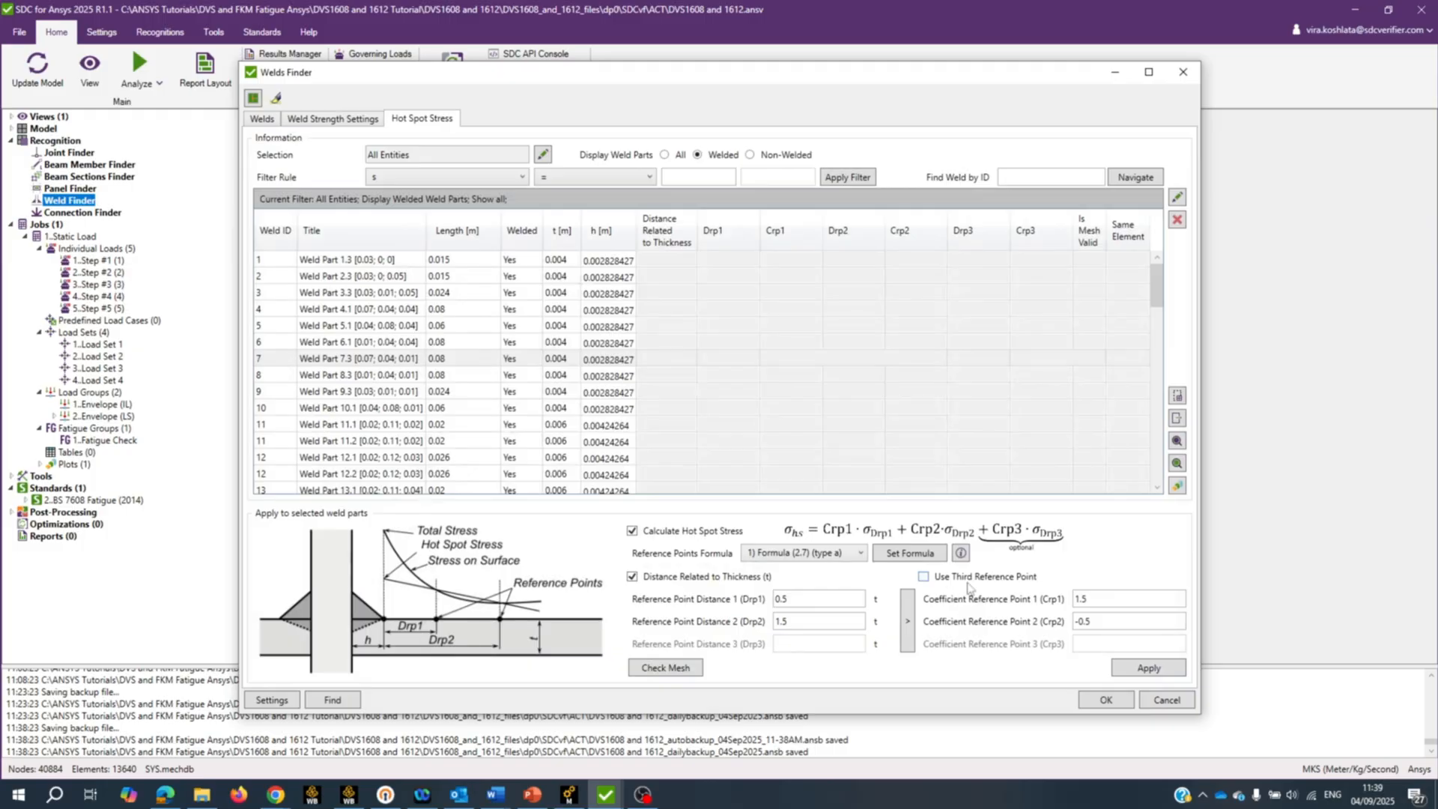
pyautogui.click(923, 577)
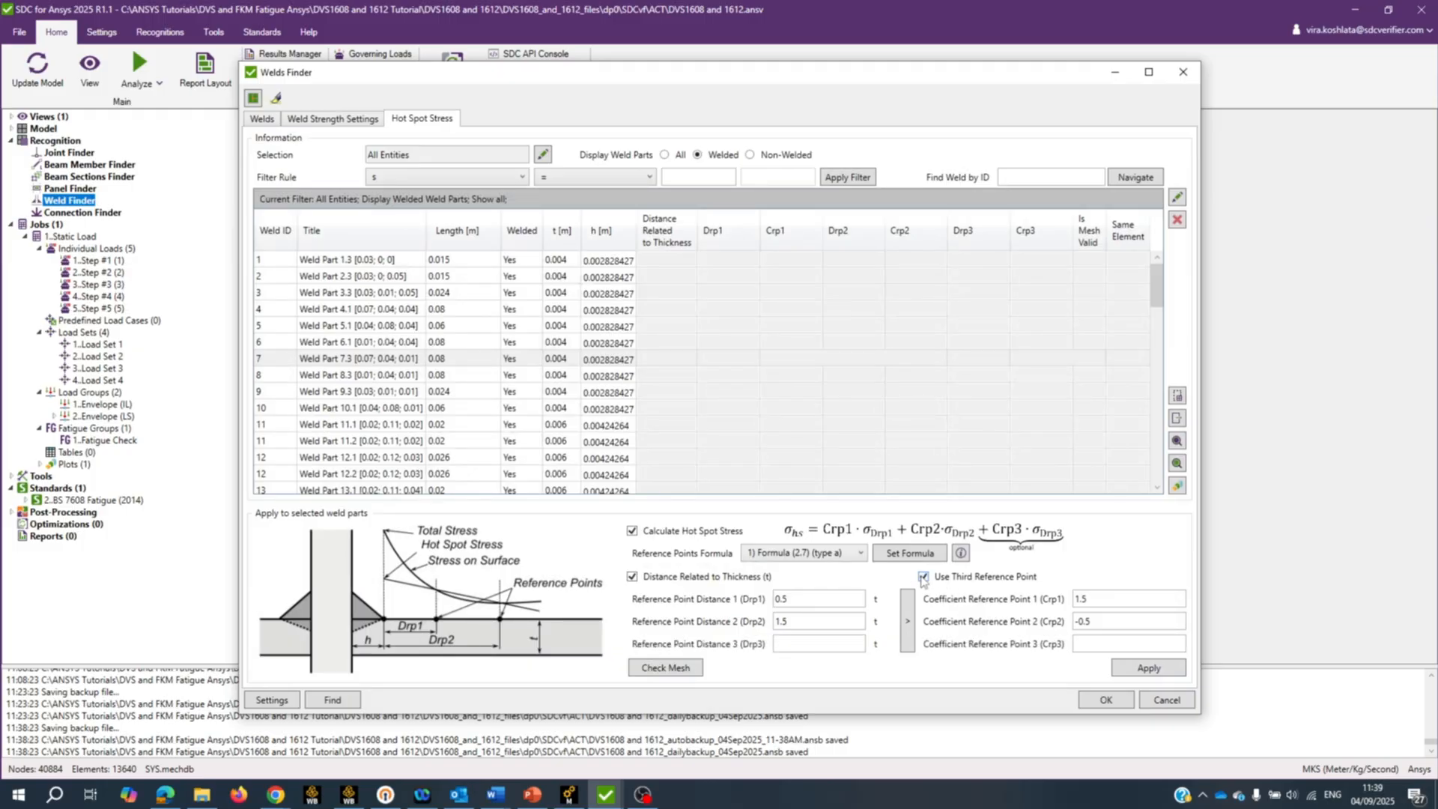
pyautogui.click(923, 578)
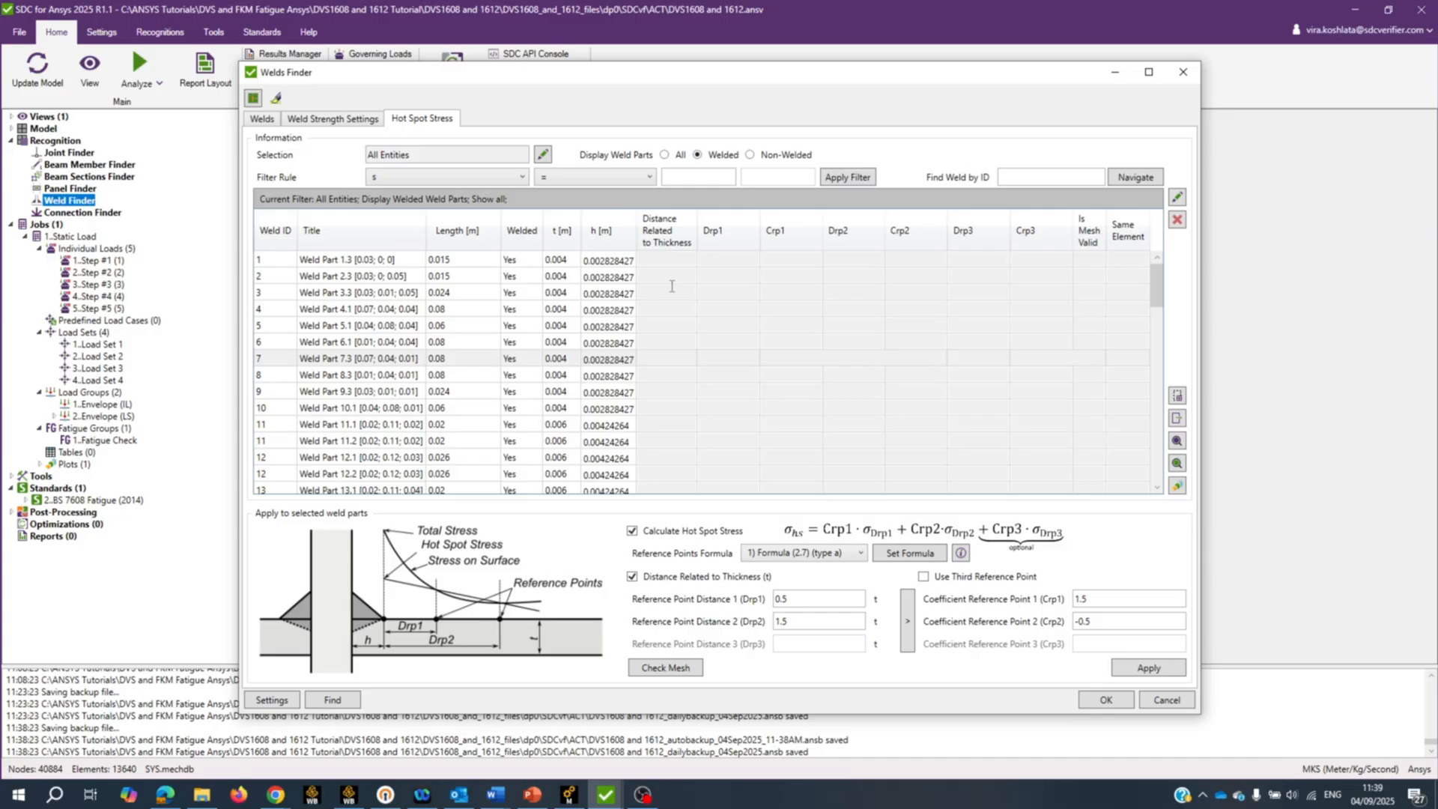
# Step: Set the reference points formula to 3) Formula (2.9) (type a) and apply it to all welded parts
pyautogui.click(860, 554)
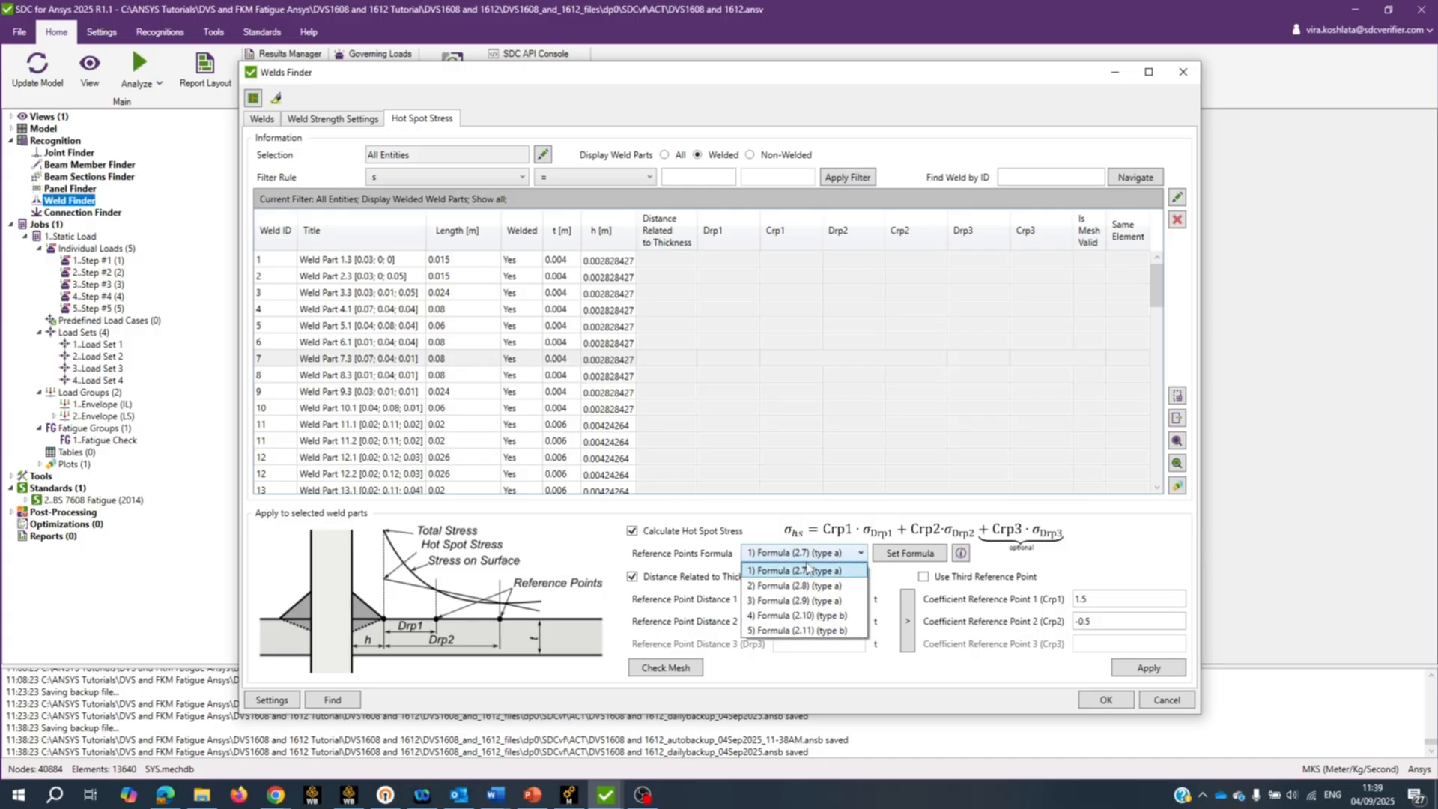
pyautogui.click(777, 602)
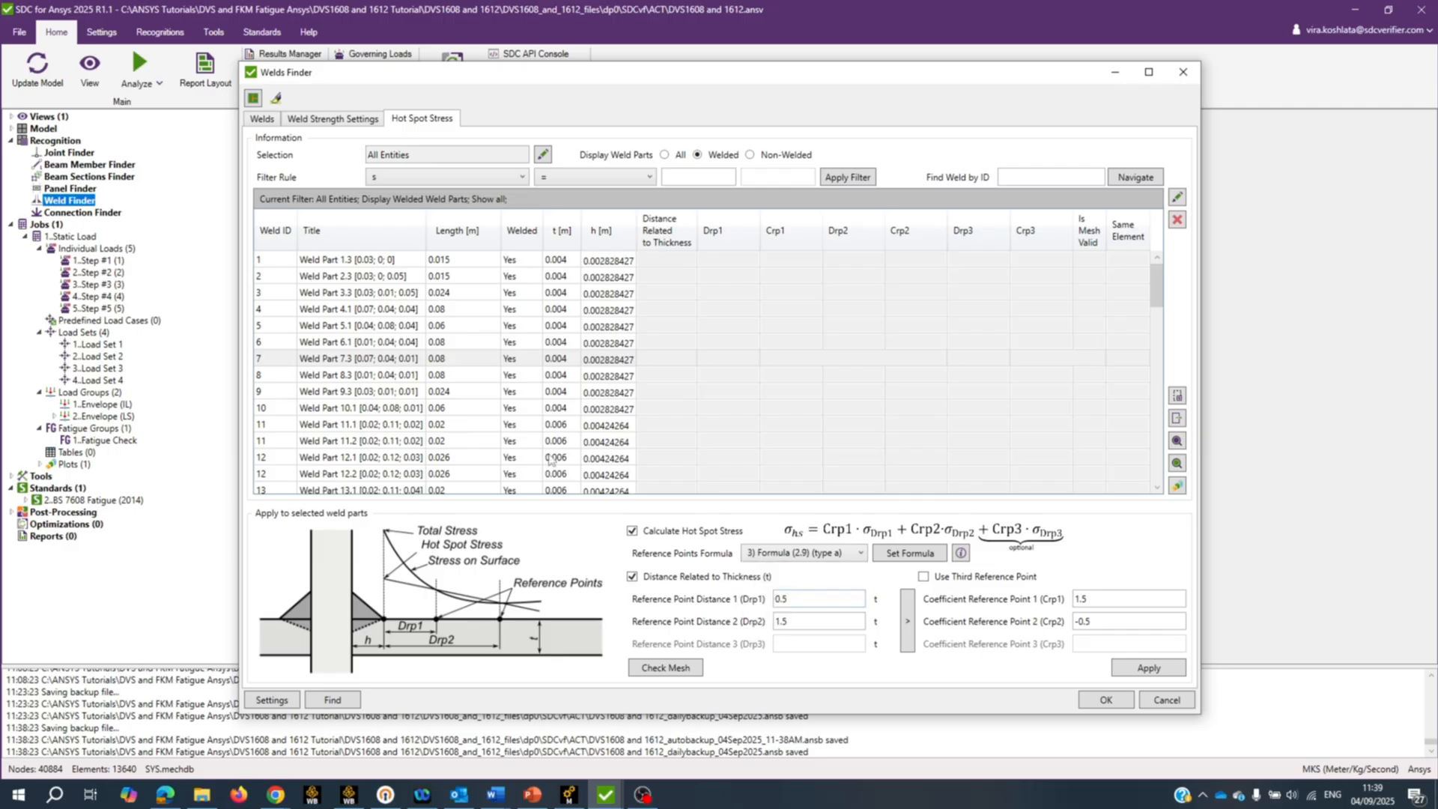
pyautogui.click(380, 294)
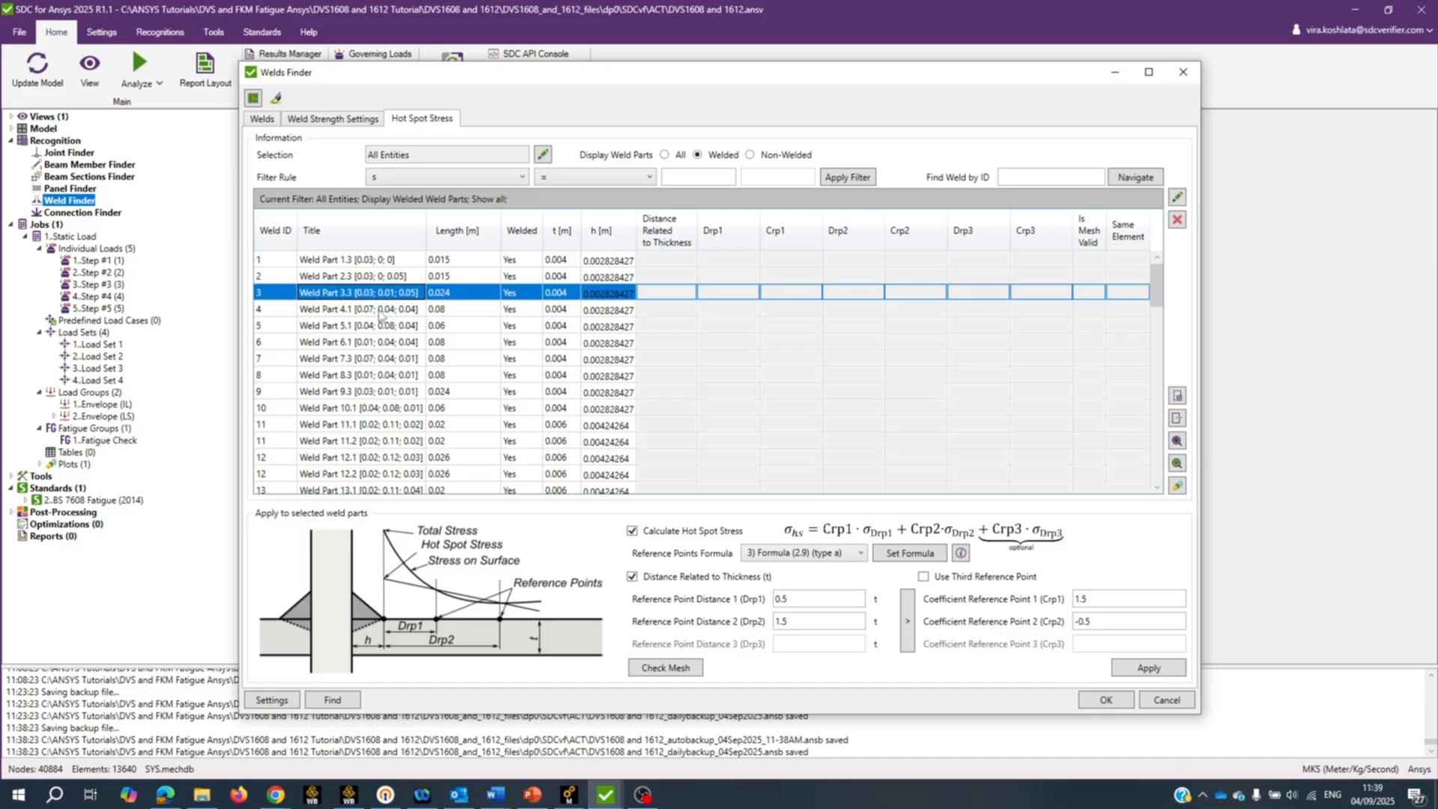
pyautogui.hotkey('ctrl', 'a')
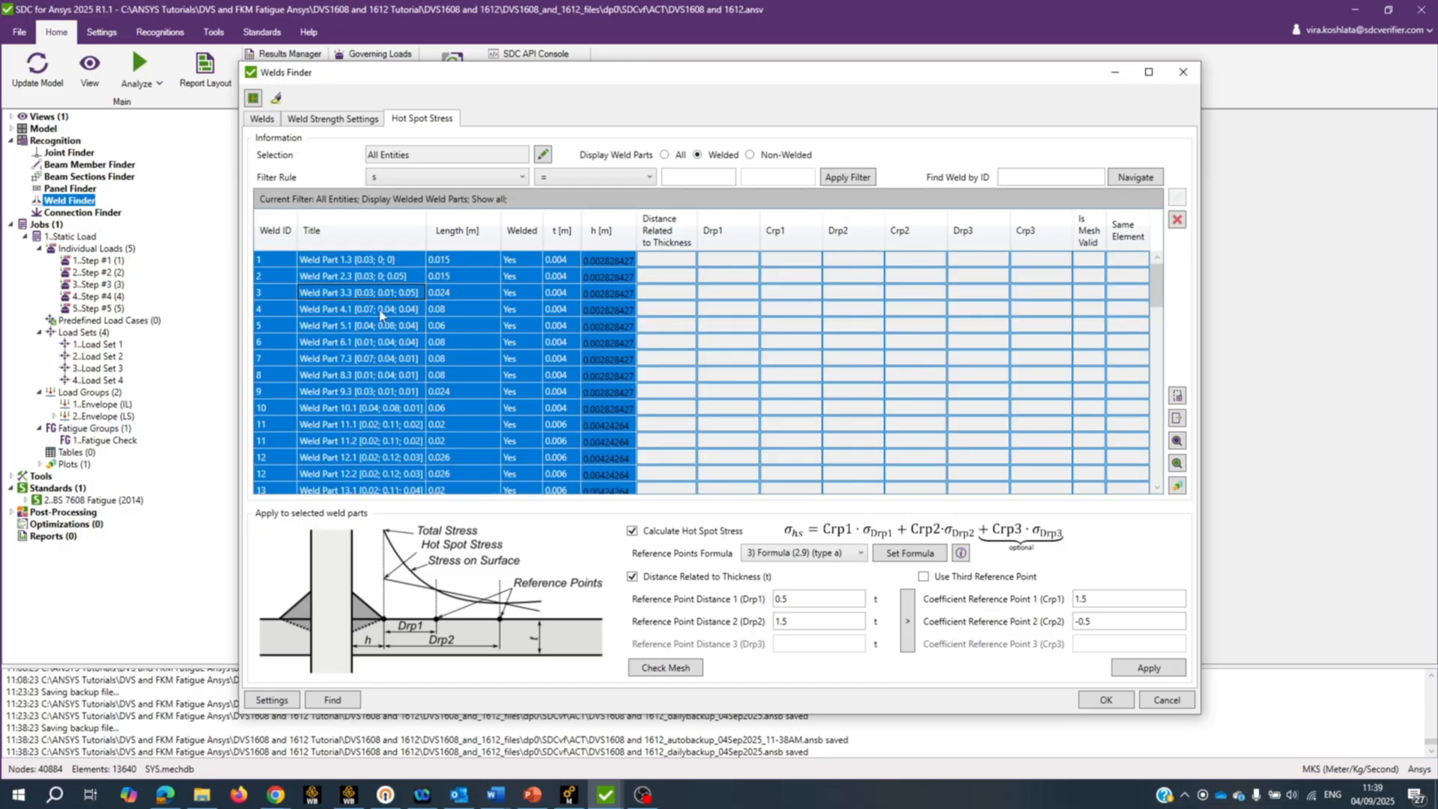
pyautogui.click(904, 554)
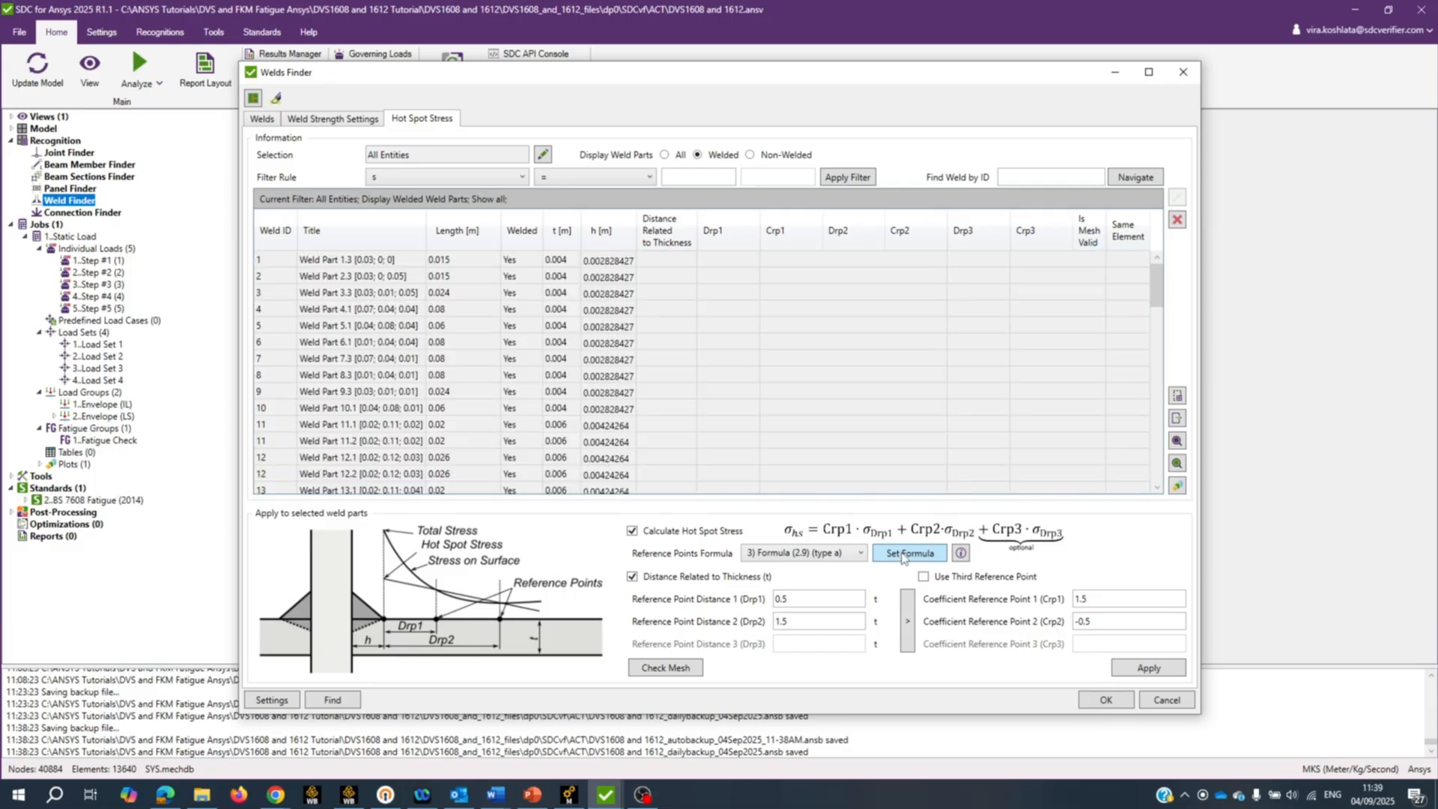
pyautogui.click(1150, 671)
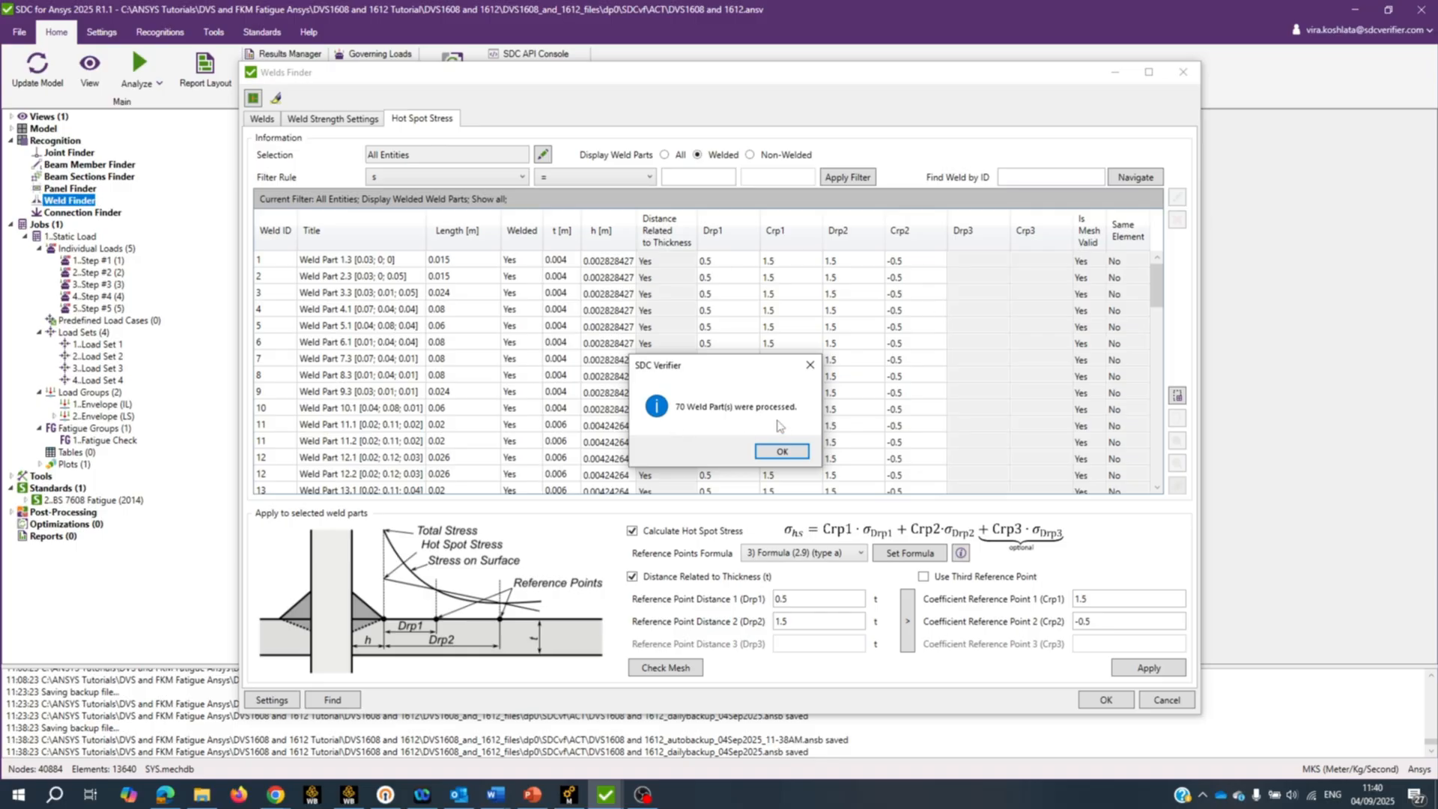
pyautogui.click(779, 449)
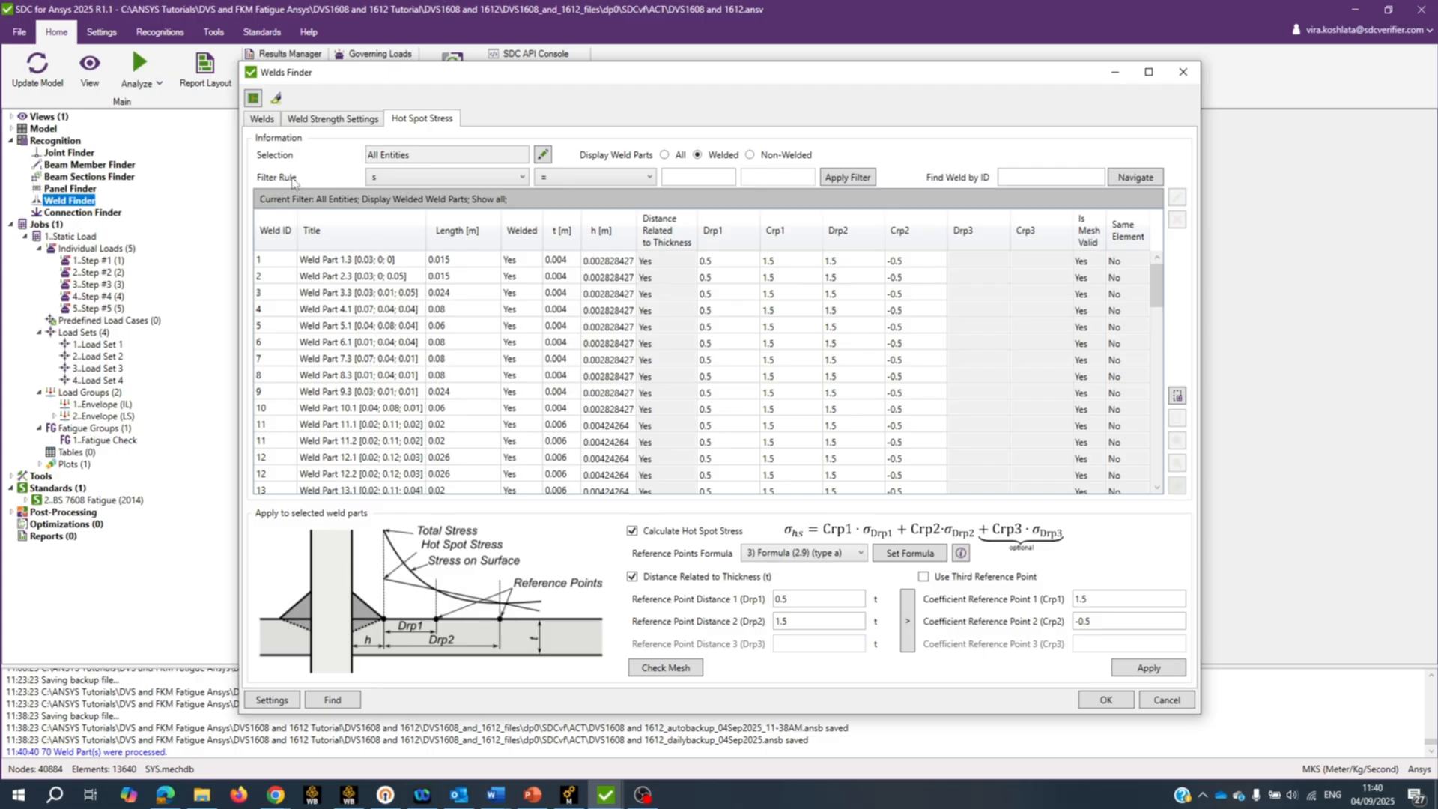
pyautogui.click(520, 178)
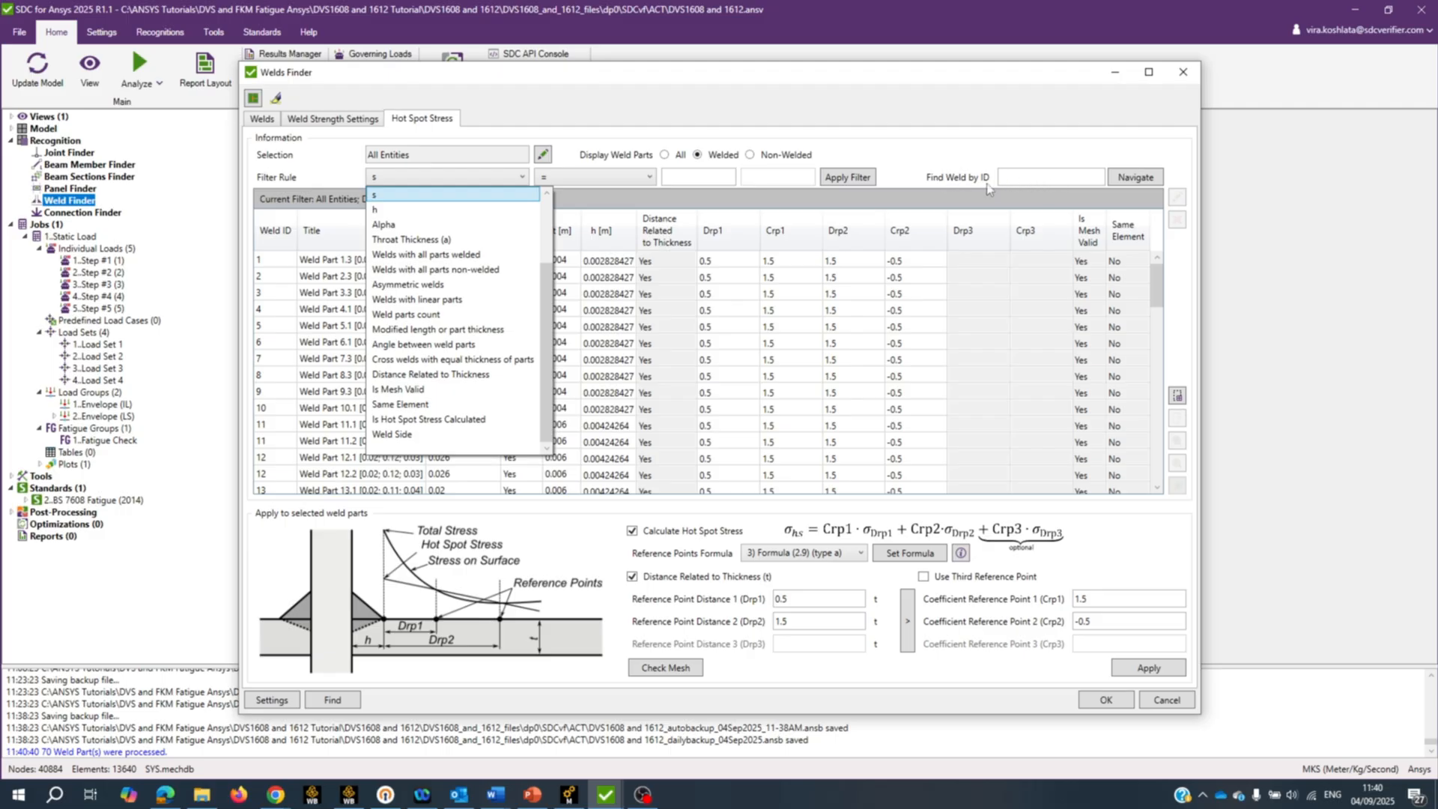
pyautogui.click(1020, 178)
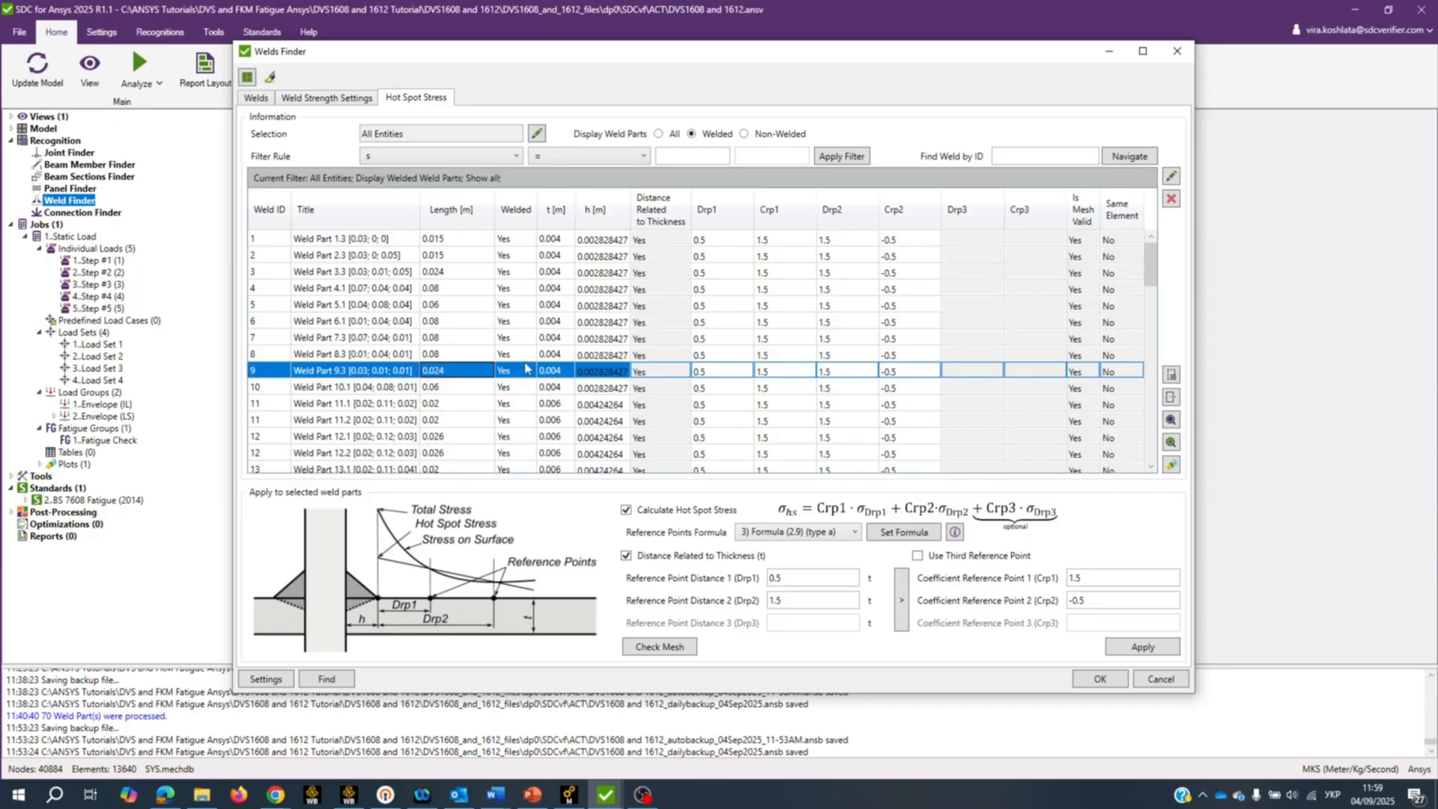
# Step: Plot all weld parts with the Weld Parts + Reference Points option and inspect the plot in Ansys Mechanical
pyautogui.click(370, 321)
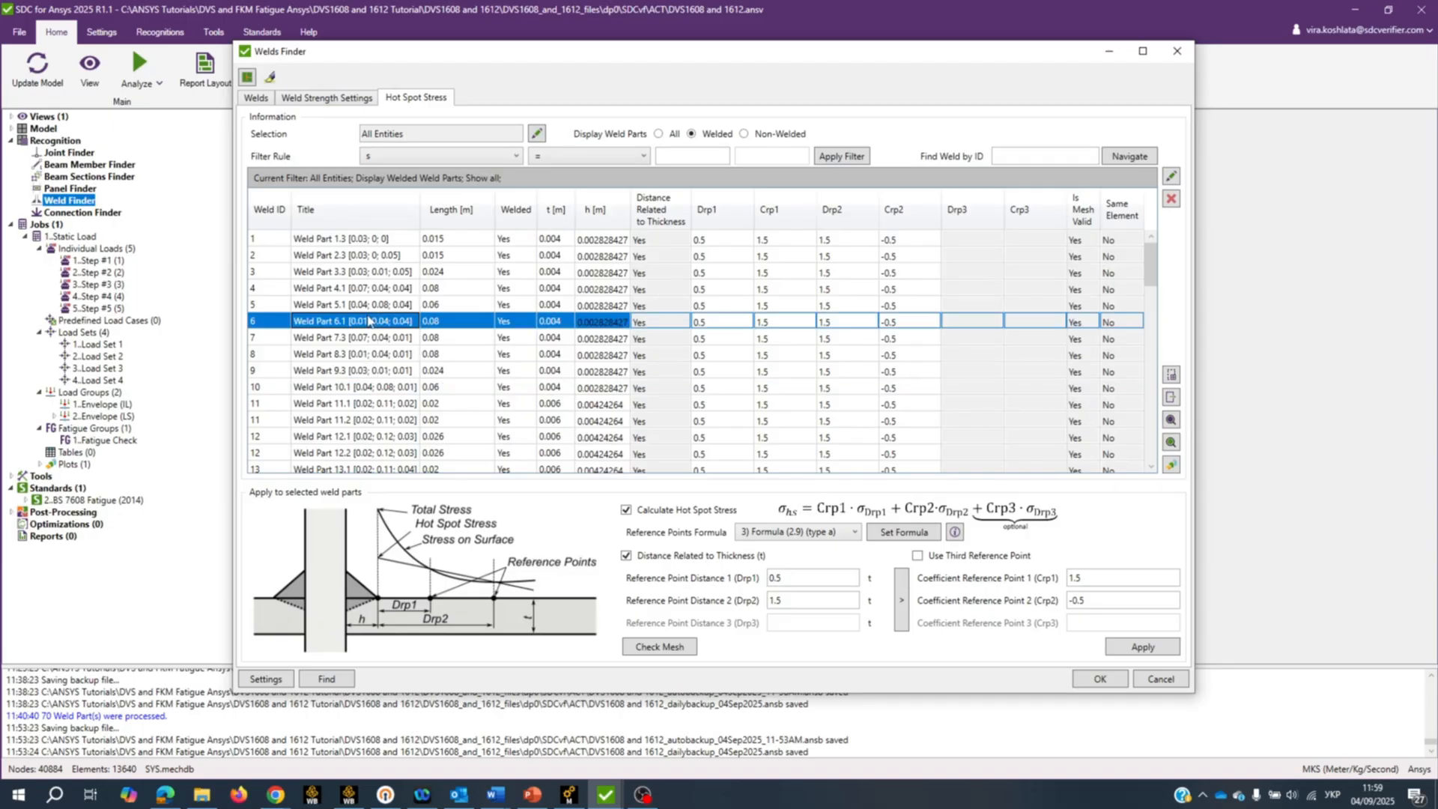
pyautogui.hotkey('ctrl', 'a')
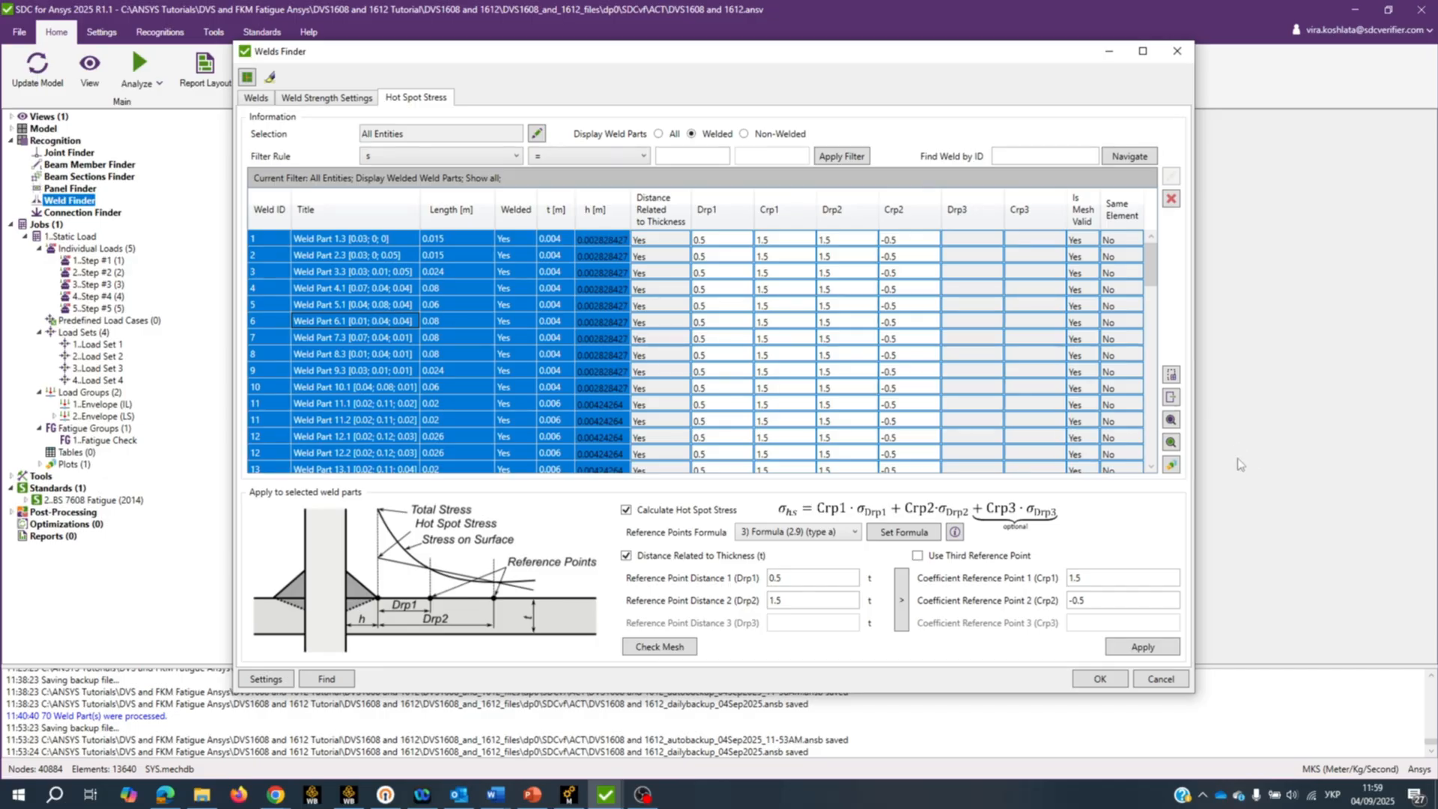
pyautogui.click(1169, 467)
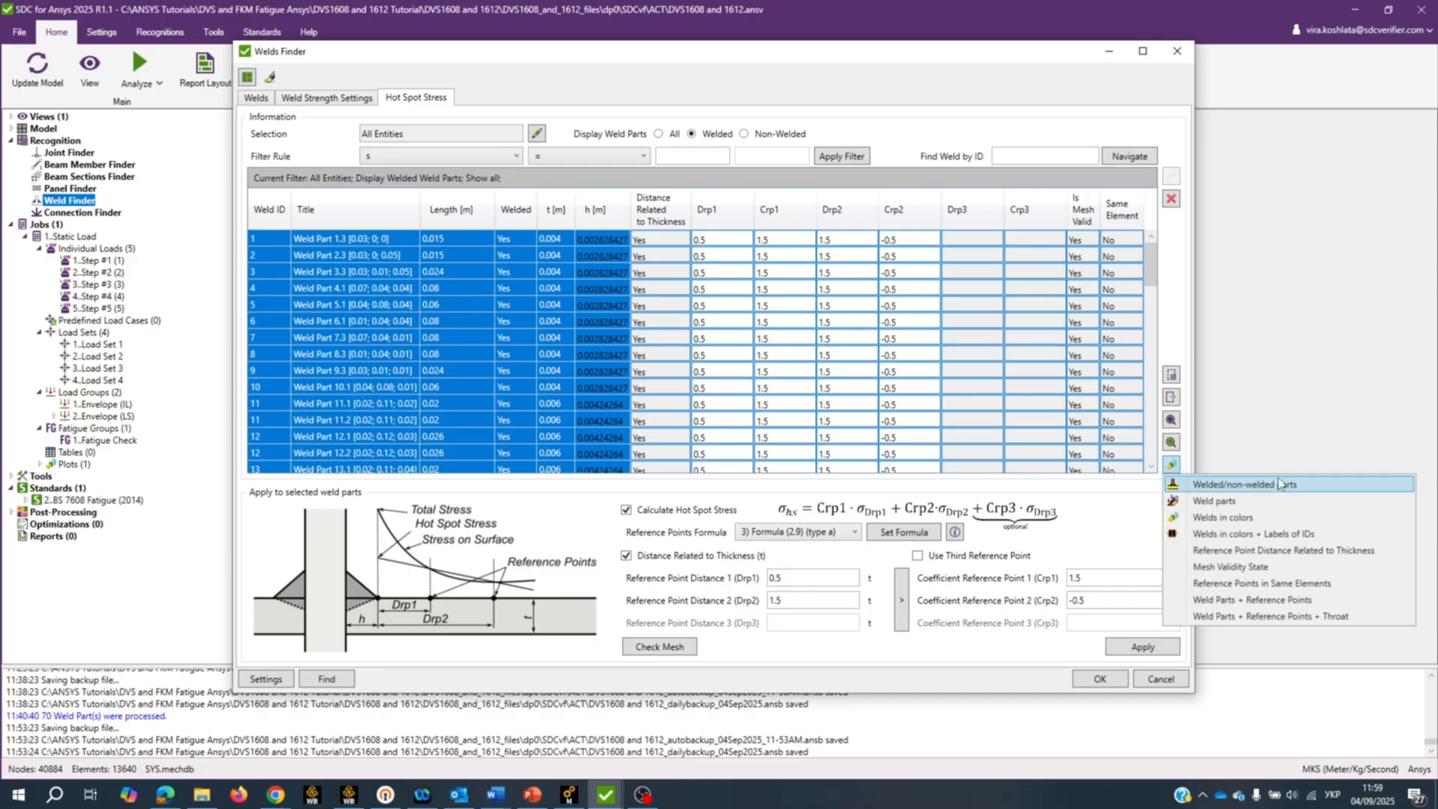
pyautogui.click(1333, 600)
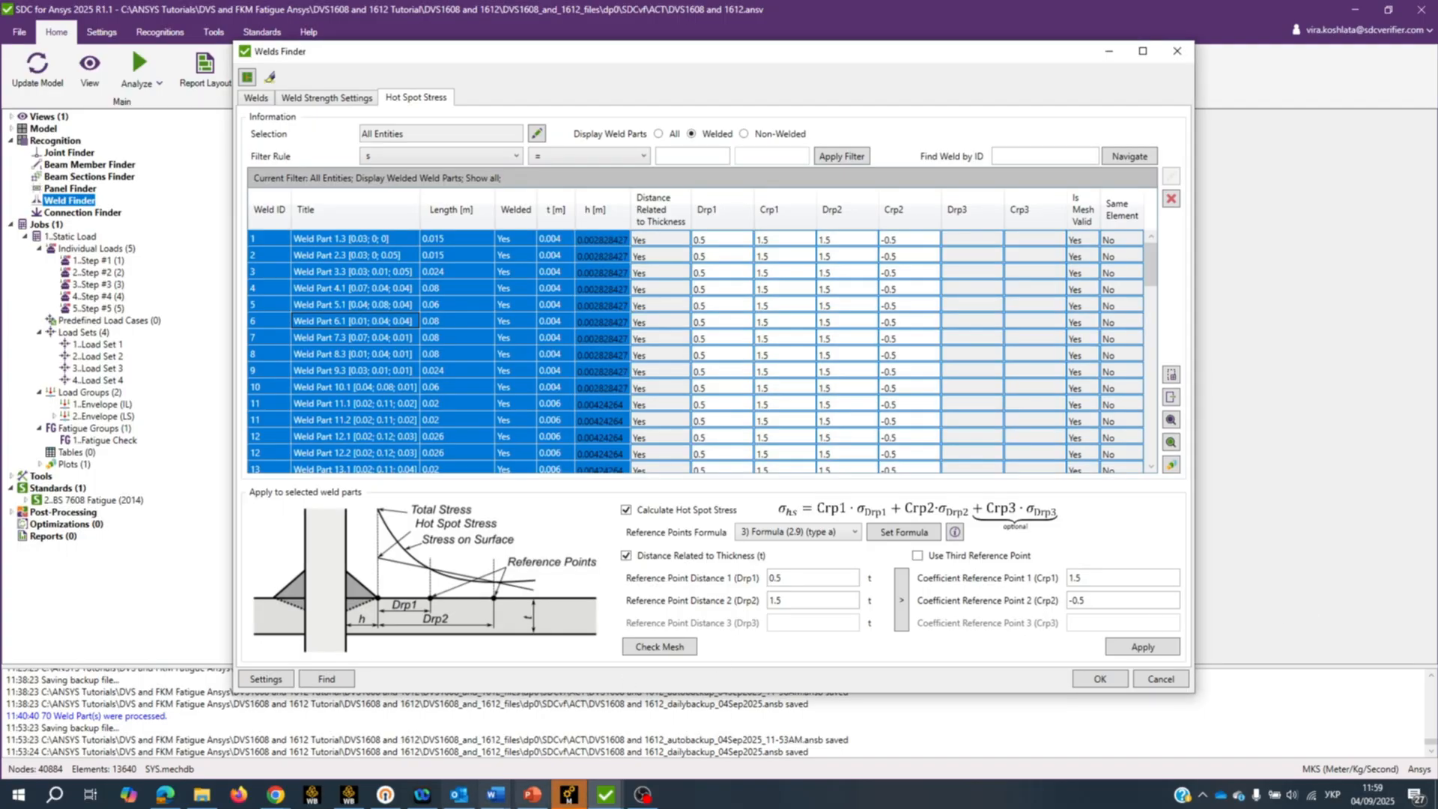
pyautogui.click(569, 794)
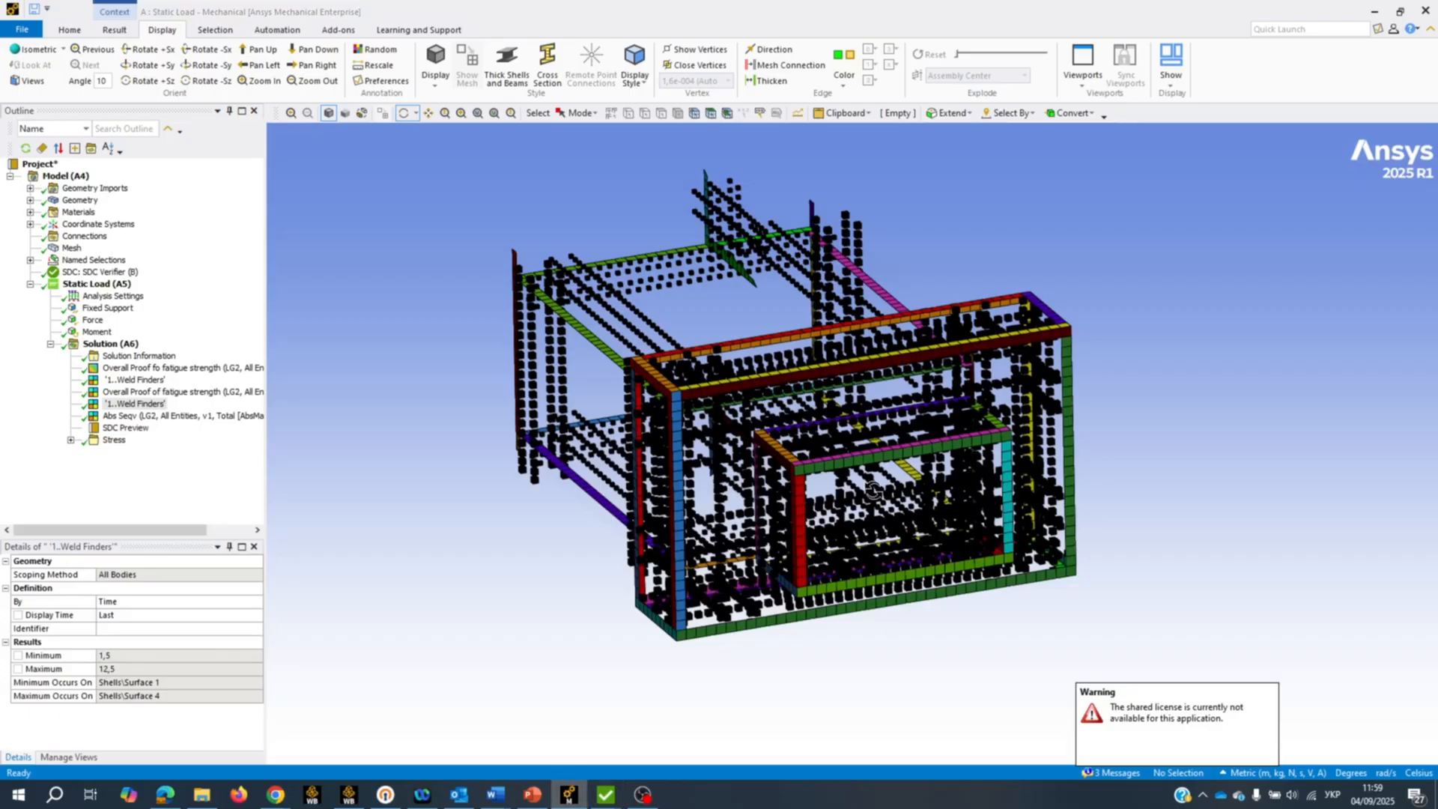
pyautogui.moveTo(874, 491); pyautogui.dragTo(829, 455)
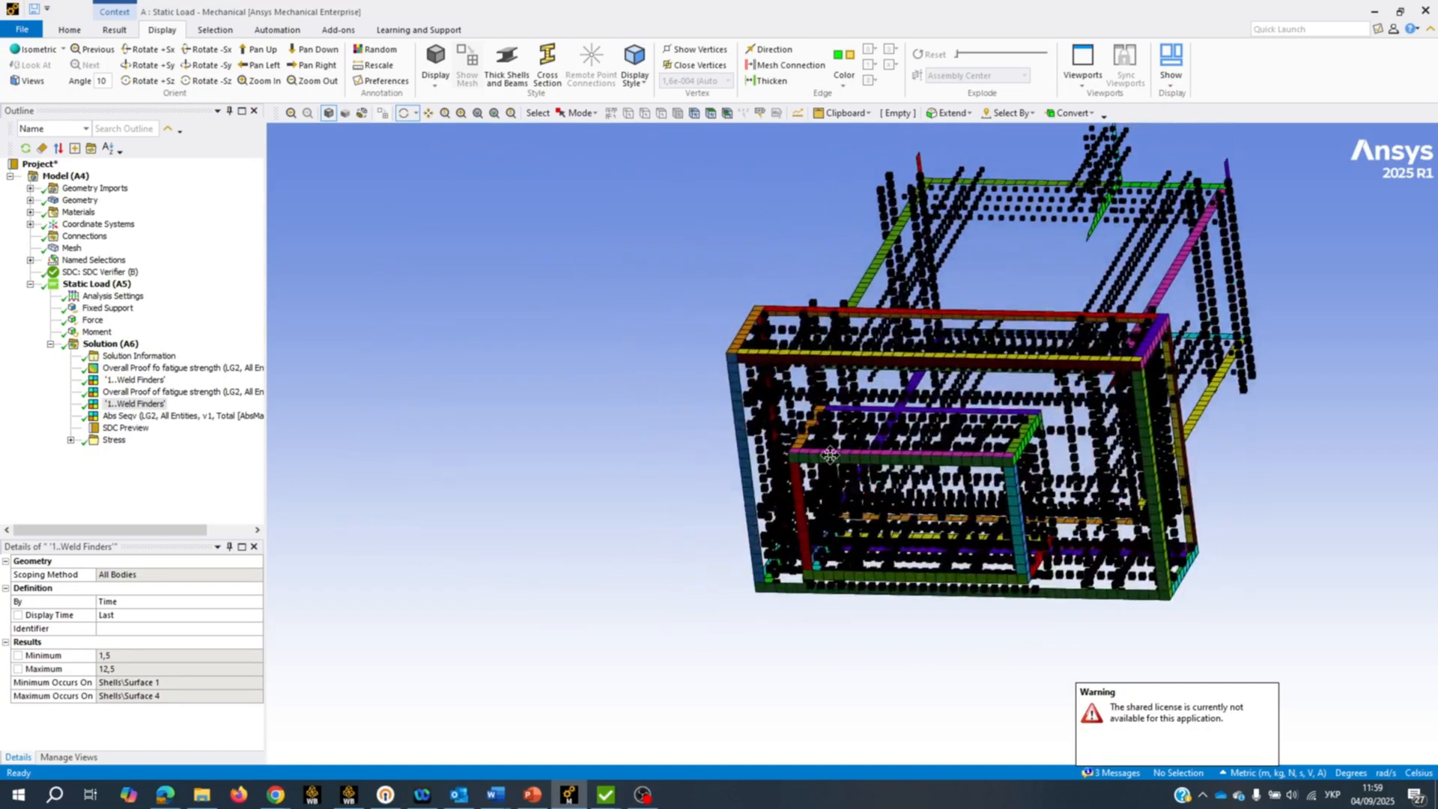
pyautogui.keyDown('ctrl'); pyautogui.moveTo(830, 455); pyautogui.dragTo(759, 475, button='middle'); pyautogui.keyUp('ctrl')
pyautogui.scroll(10, 886, 486)
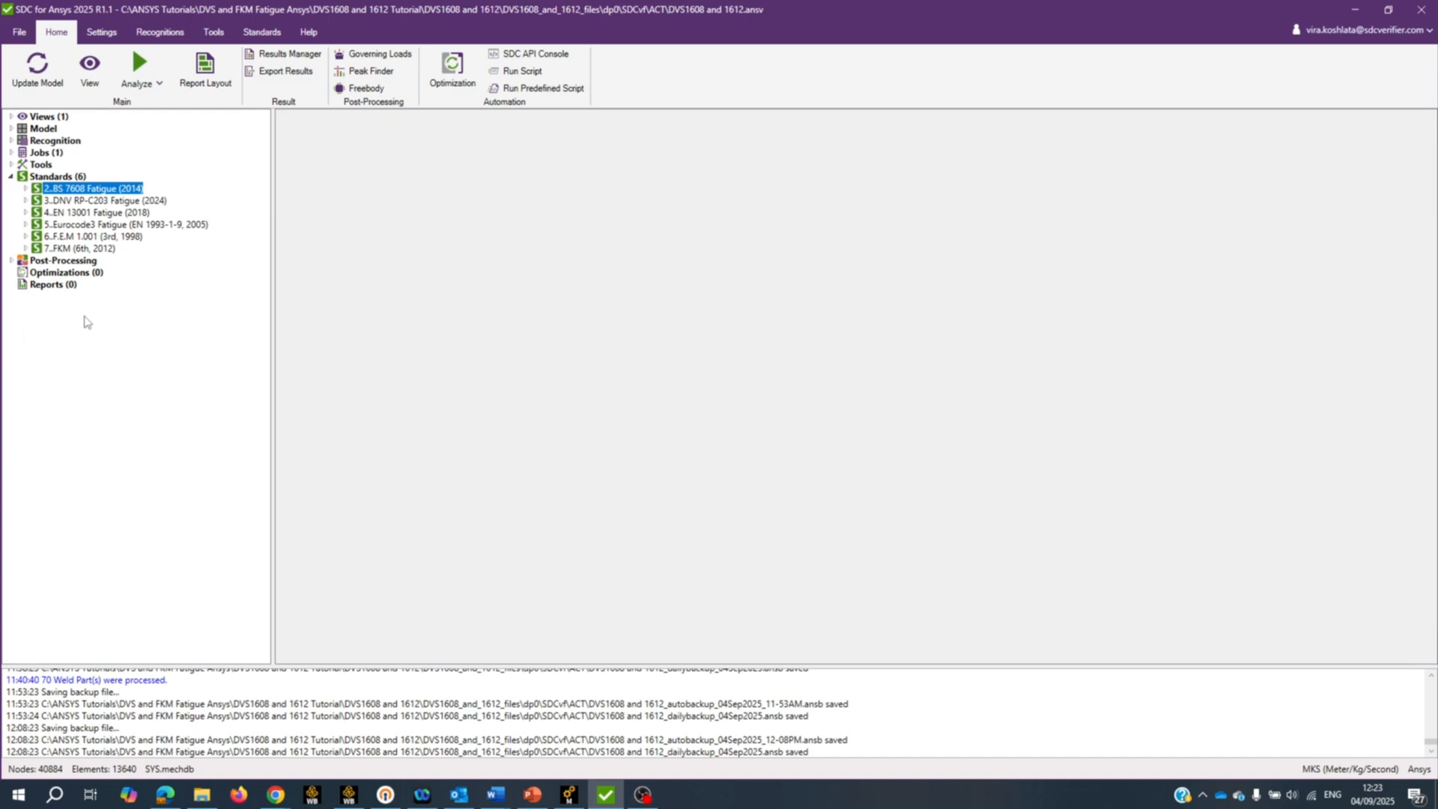
# Step: Open the settings of the BS 7608 Fatigue (2014) standard and accept them with Use Hot Spot Stress enabled
pyautogui.click(25, 188)
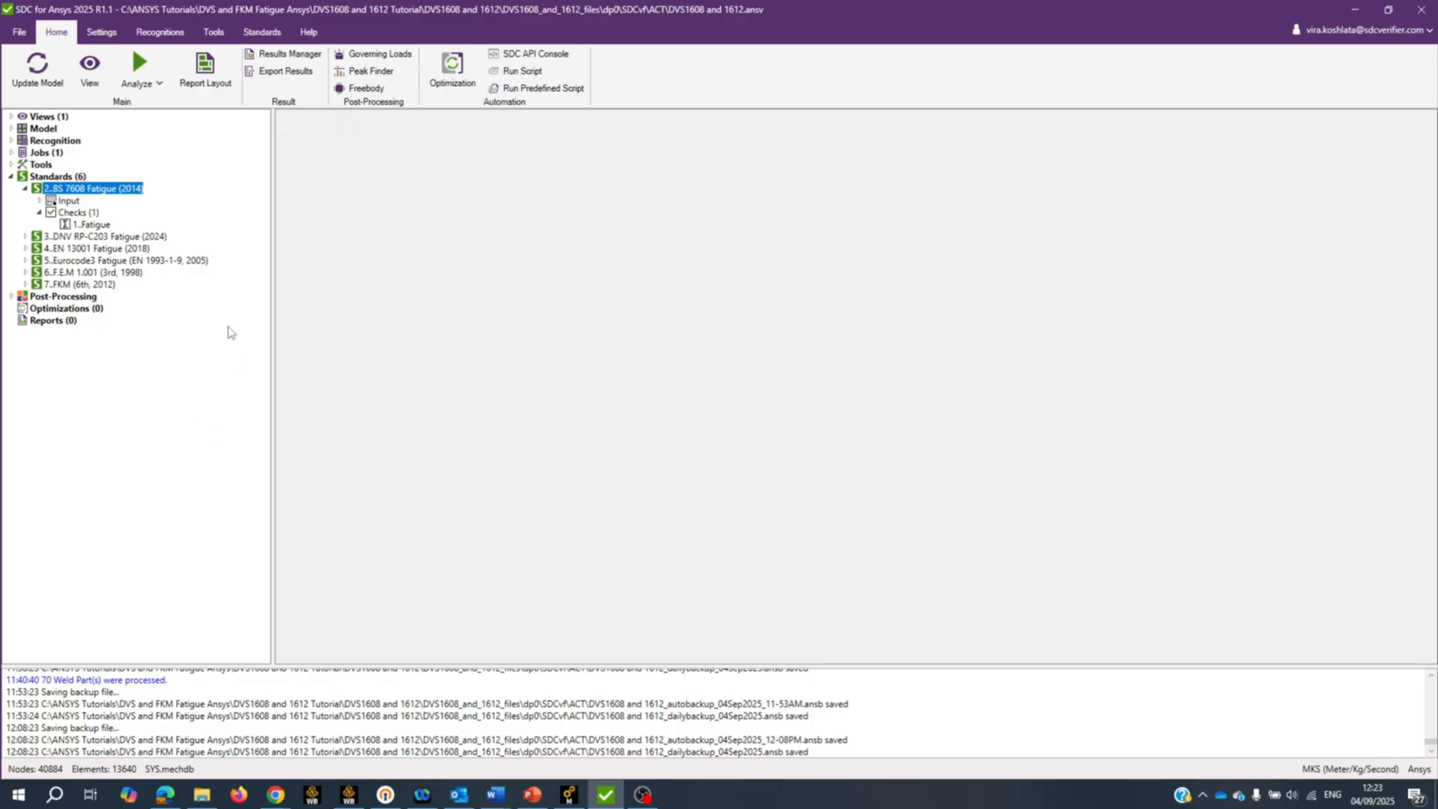
pyautogui.doubleClick(103, 190)
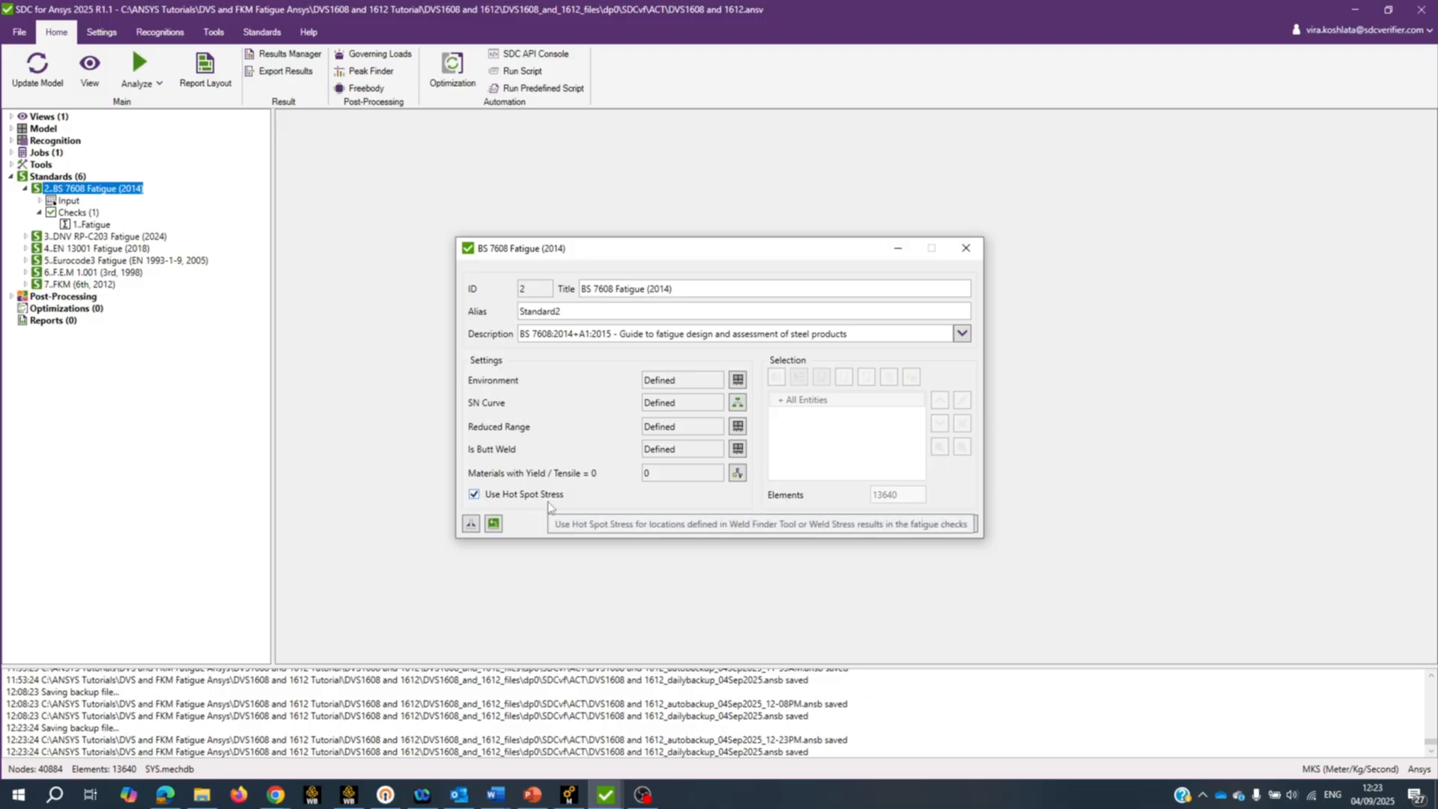
pyautogui.click(475, 495)
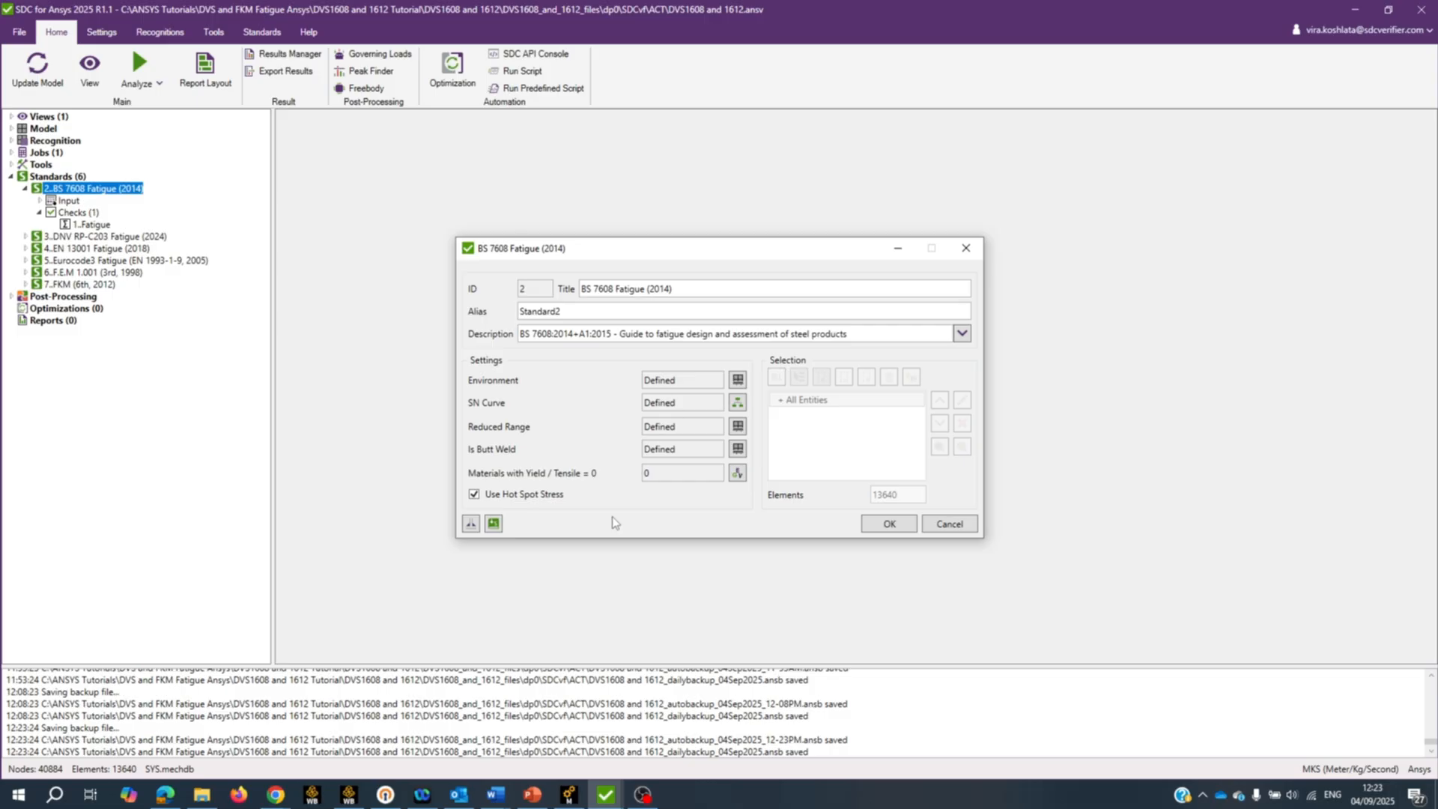
pyautogui.click(889, 524)
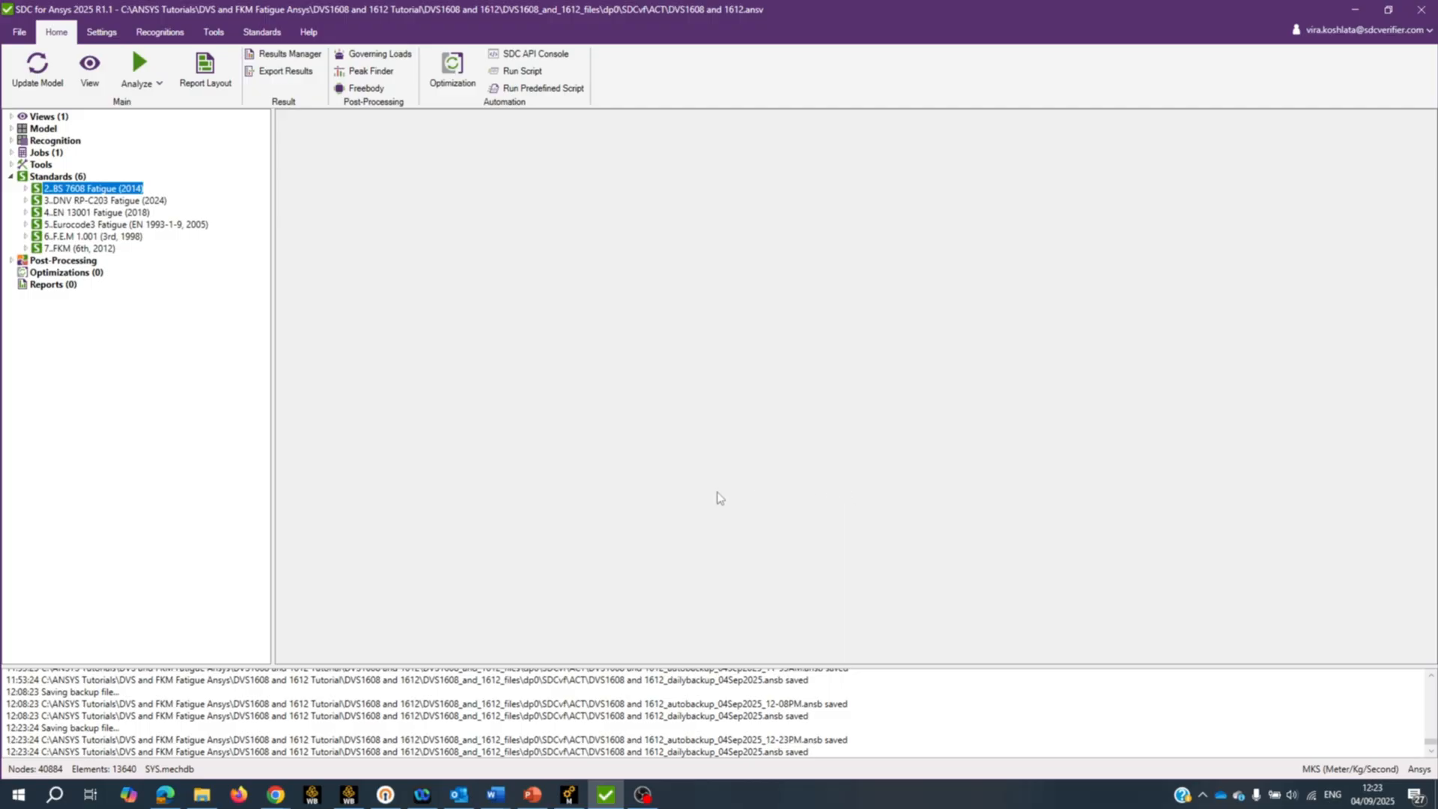
# Step: Switch to Chrome, open the SDC for Ansys online help from the SDC Verifier website, and look over its Get Started page
pyautogui.moveTo(287, 796)
pyautogui.click(536, 723)
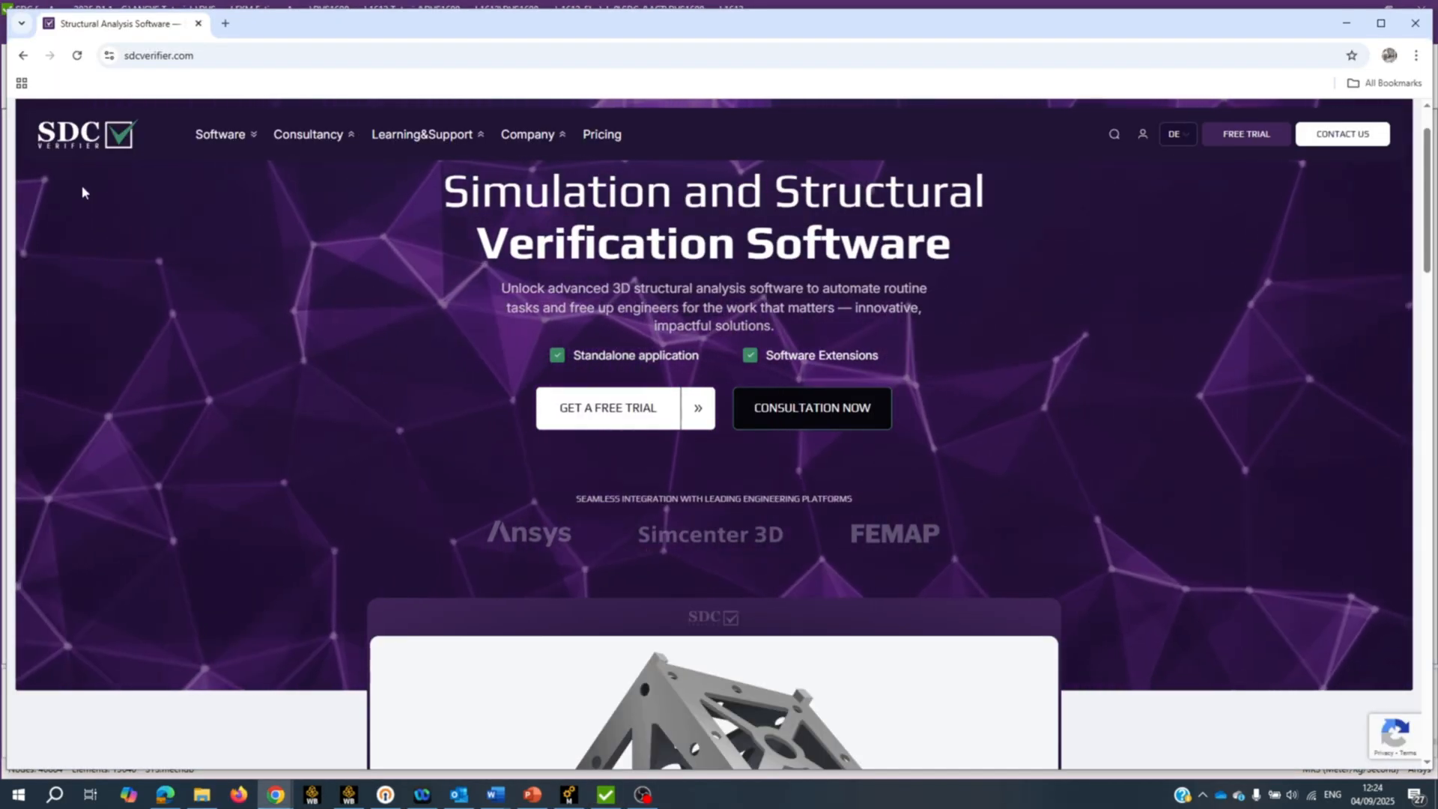
pyautogui.moveTo(219, 141)
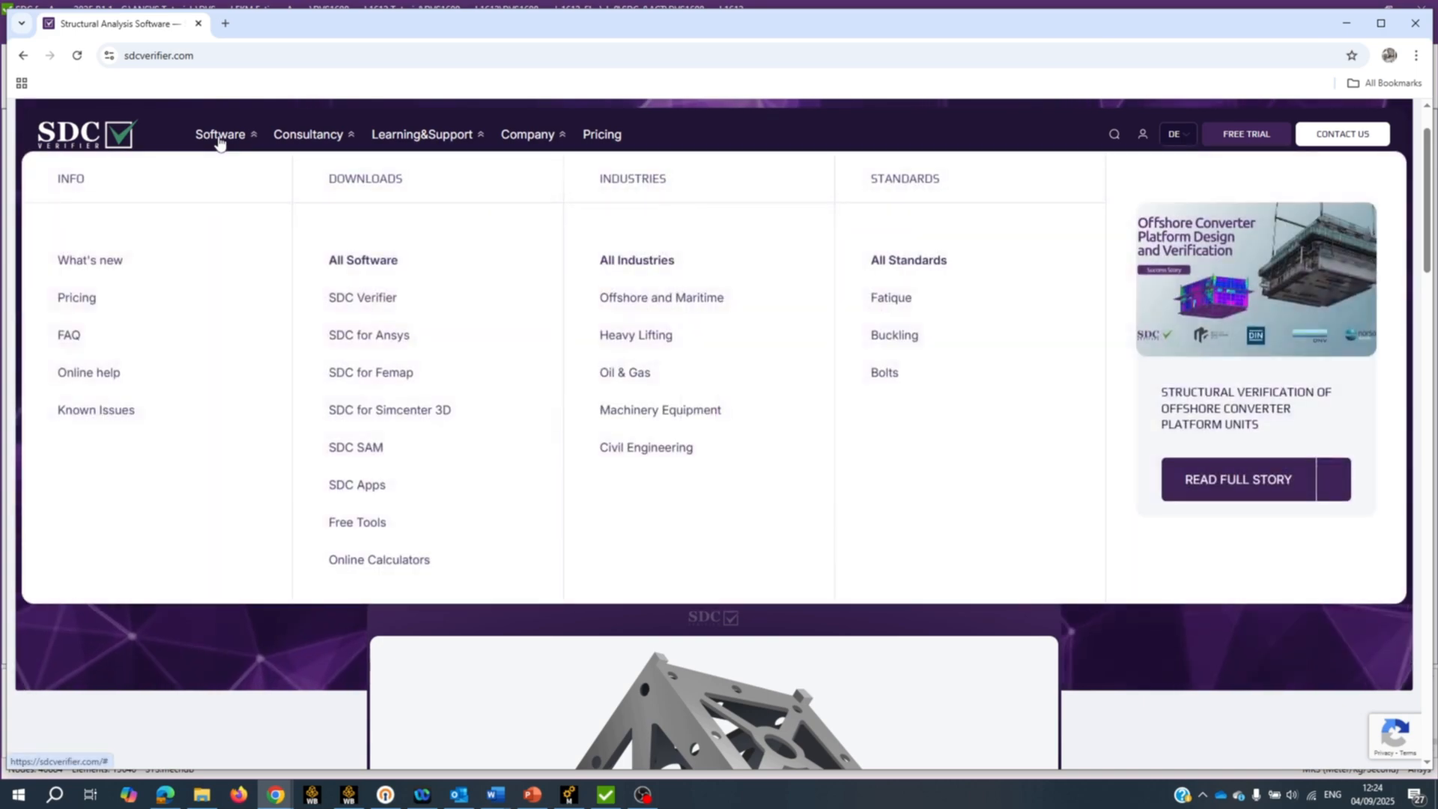
pyautogui.click(96, 376)
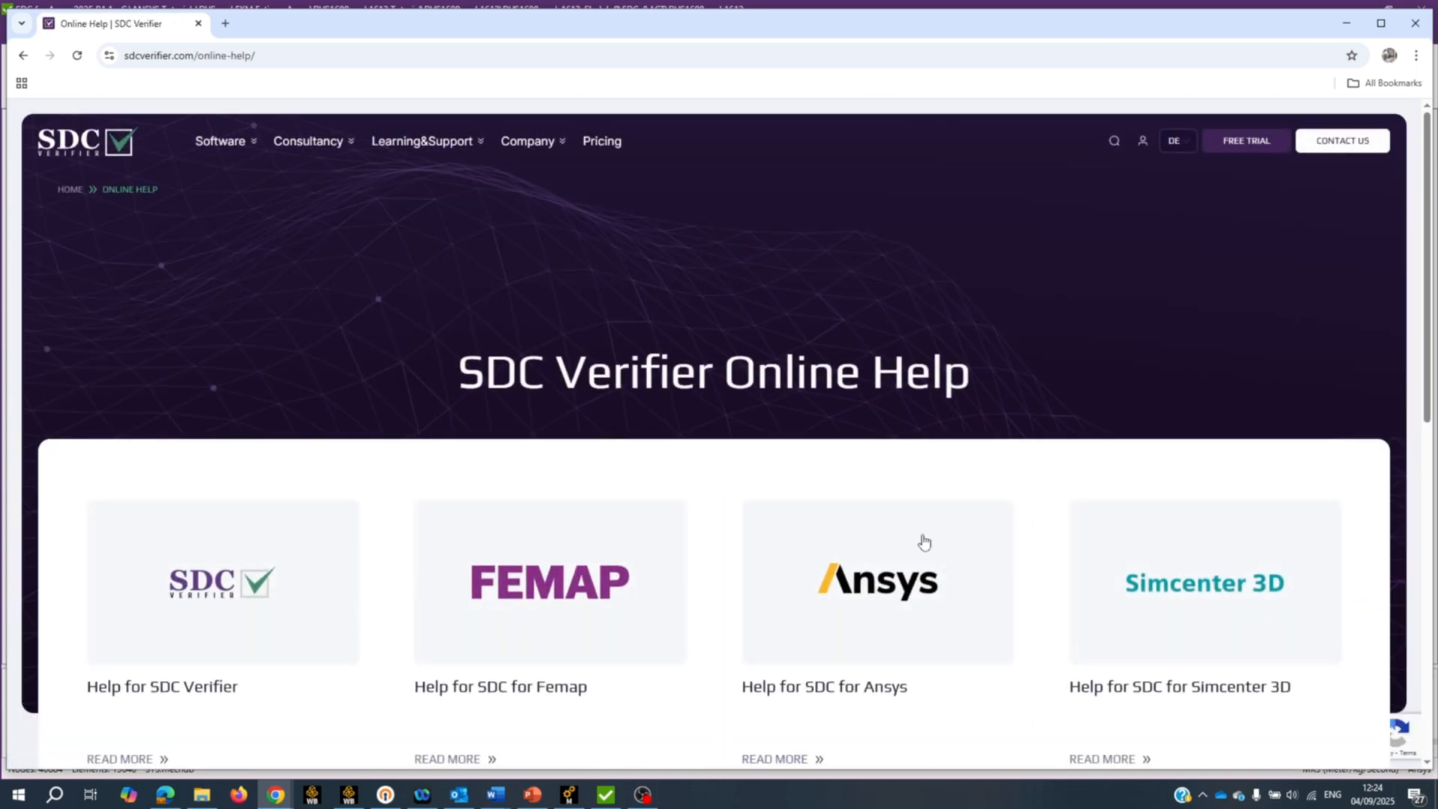
pyautogui.scroll(-1, 914, 635)
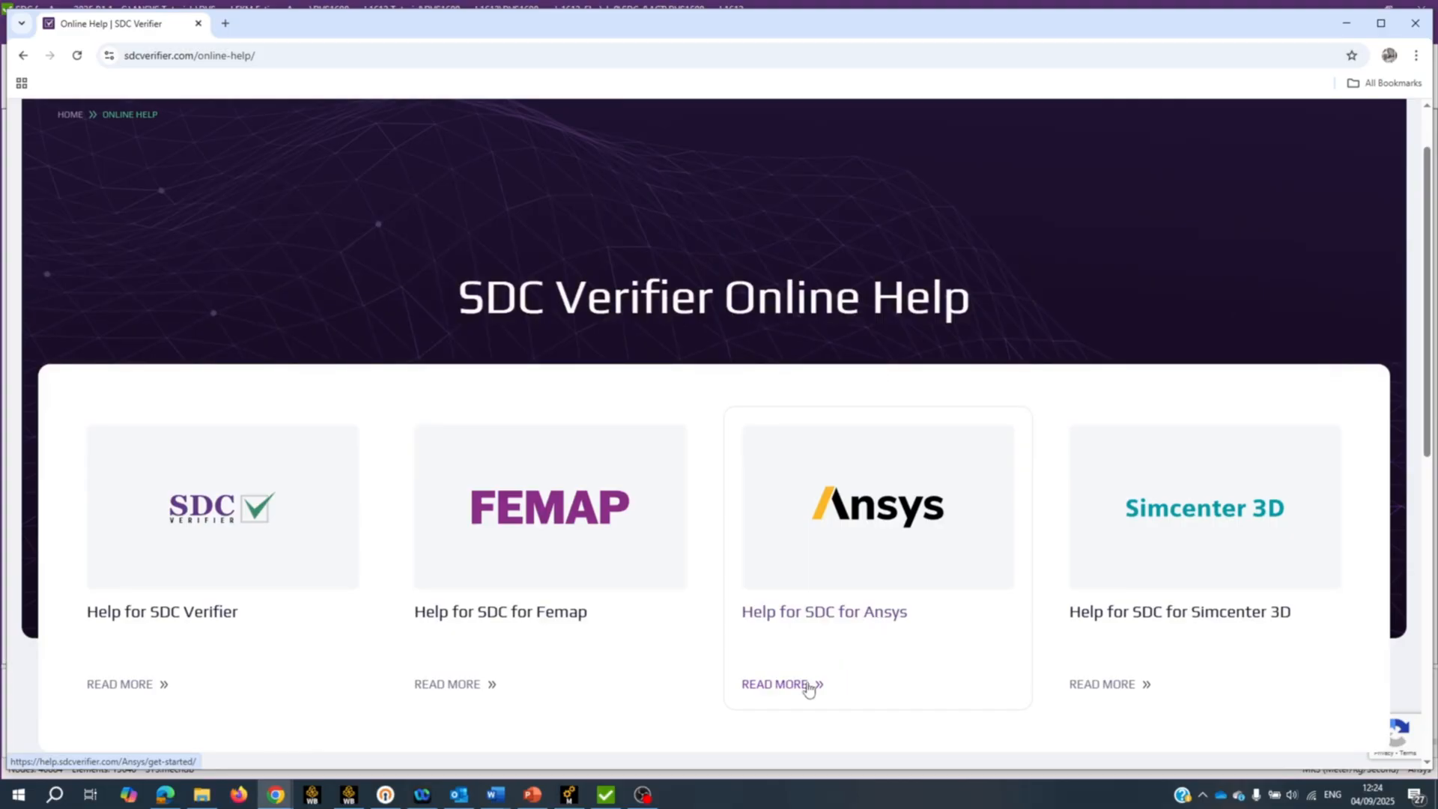
pyautogui.click(804, 687)
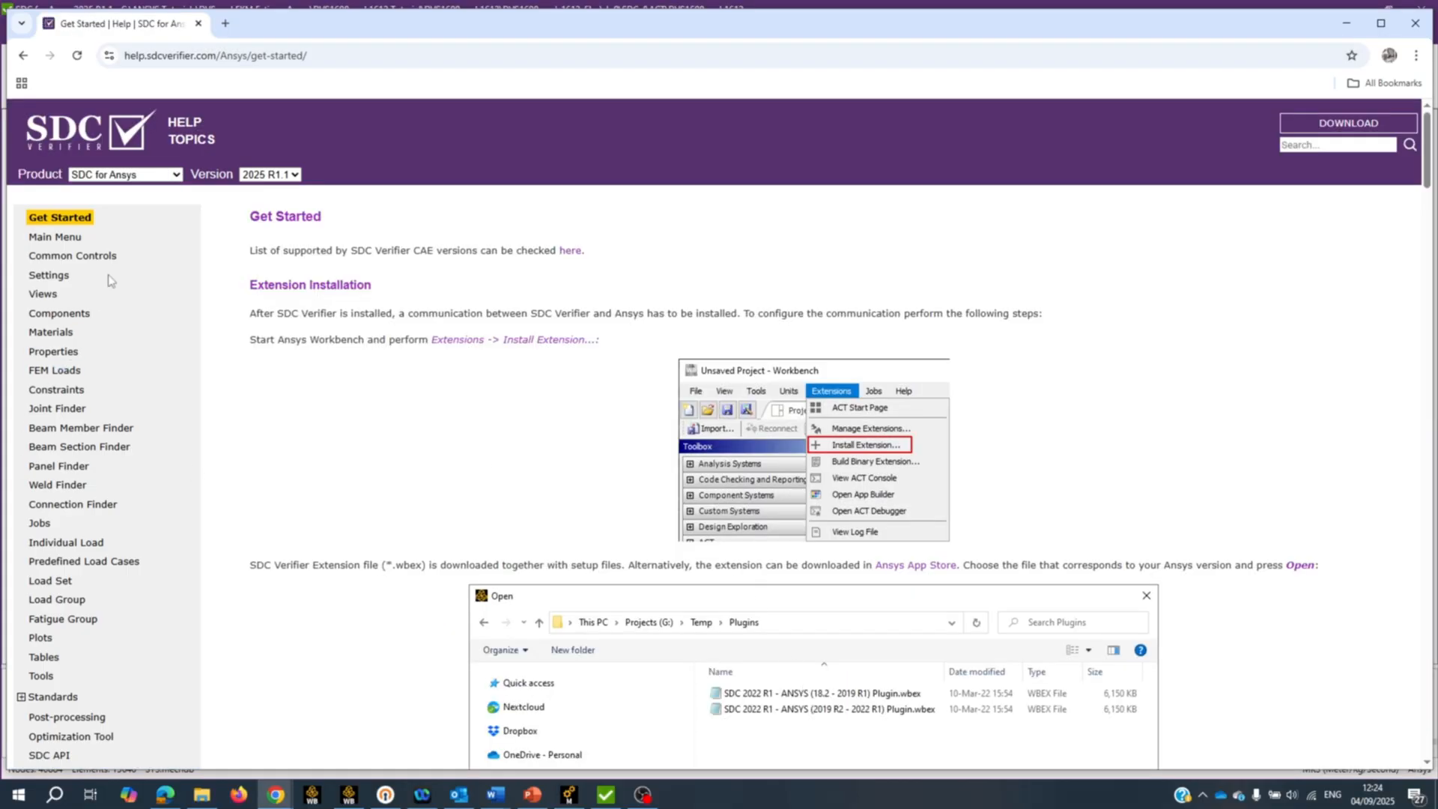
pyautogui.scroll(-5, 111, 282)
pyautogui.scroll(5, 103, 389)
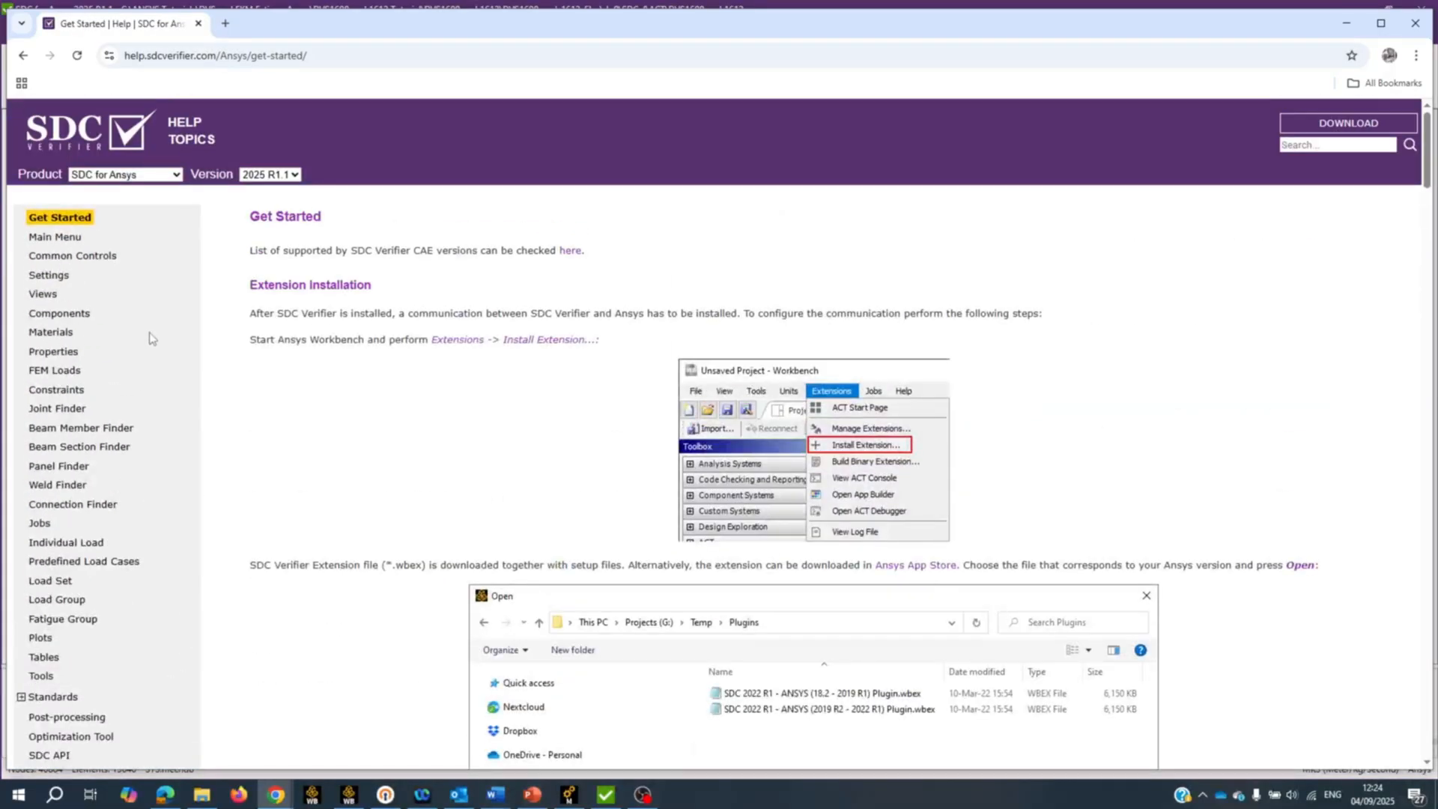